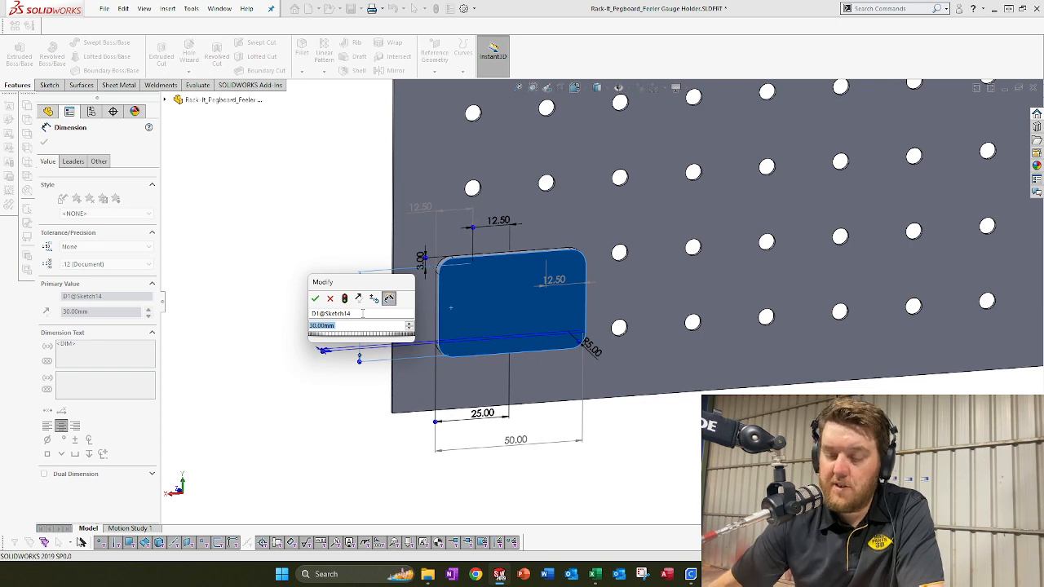
# Step: Set the height of the rounded backing plate to 50 mm and rebuild the model
pyautogui.press('Return')
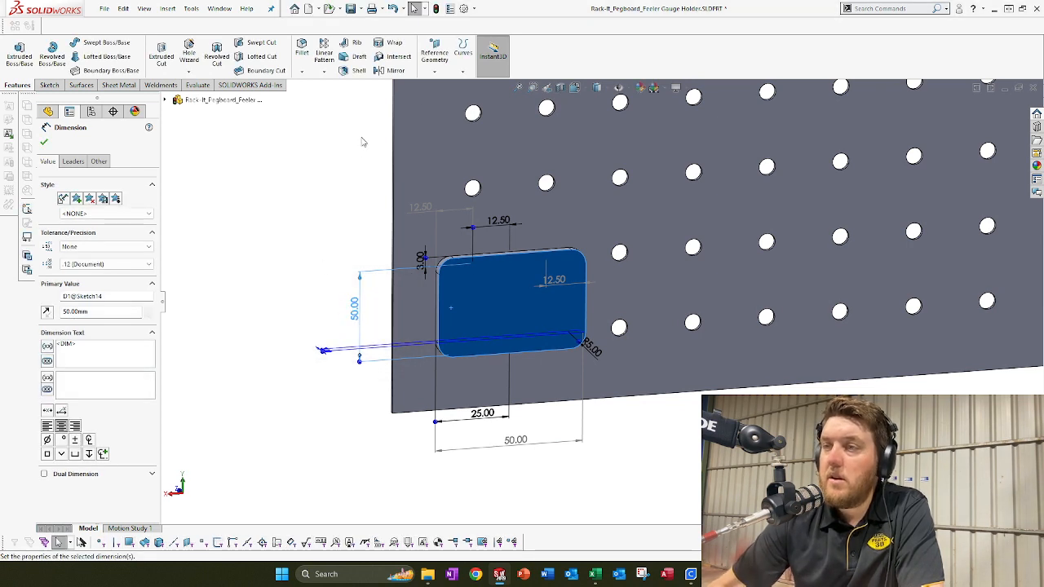
pyautogui.click(435, 8)
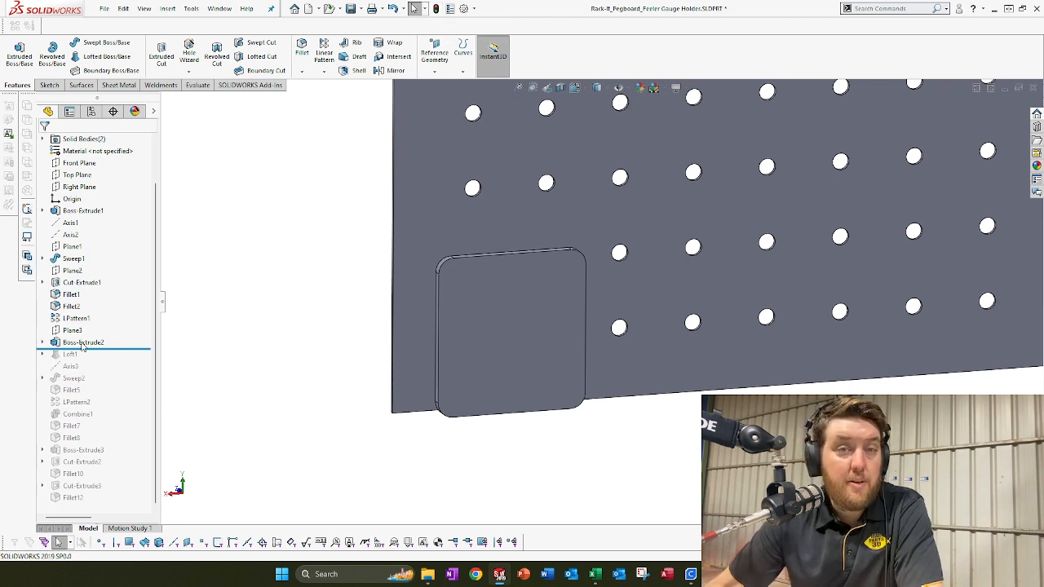
# Step: Roll the feature history forward from Boss-Extrude2 through LPattern2 to restore the lower pegs on the back of the plate
pyautogui.moveTo(83, 350); pyautogui.dragTo(85, 368)
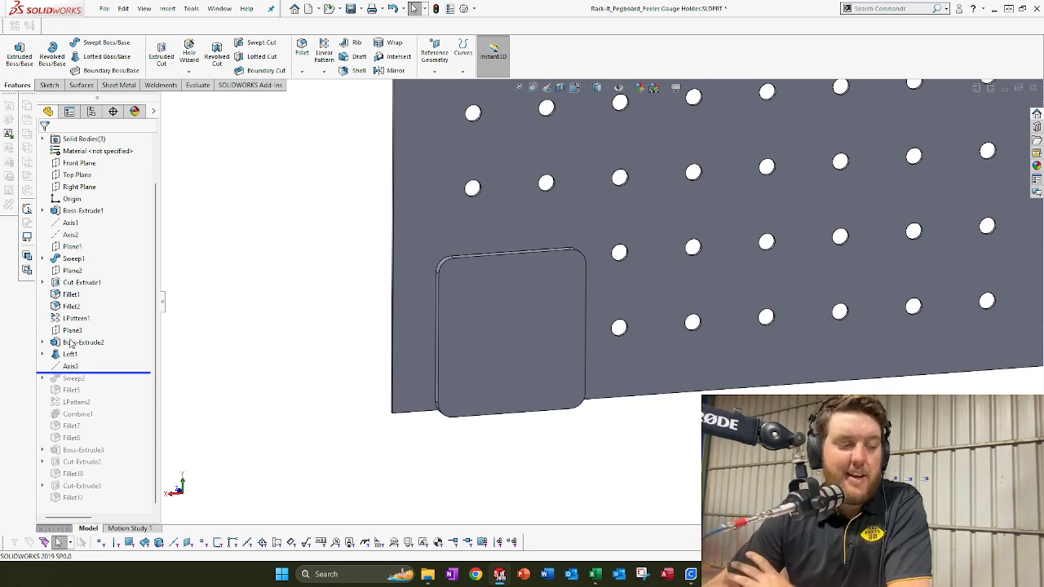
pyautogui.moveTo(489, 258); pyautogui.dragTo(212, 343, button='middle')
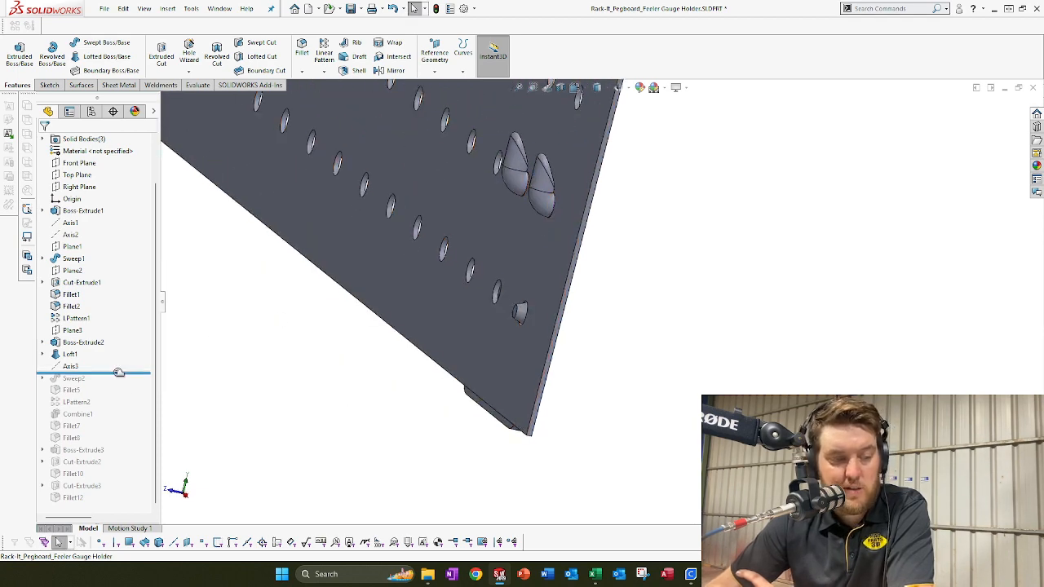
pyautogui.moveTo(118, 372); pyautogui.dragTo(113, 384)
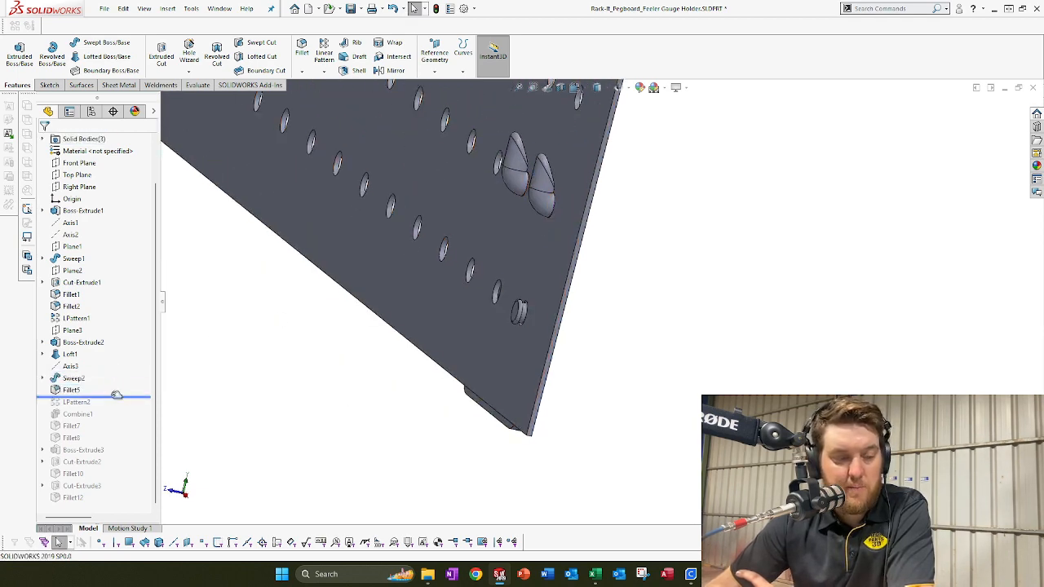
pyautogui.moveTo(116, 406); pyautogui.dragTo(116, 408)
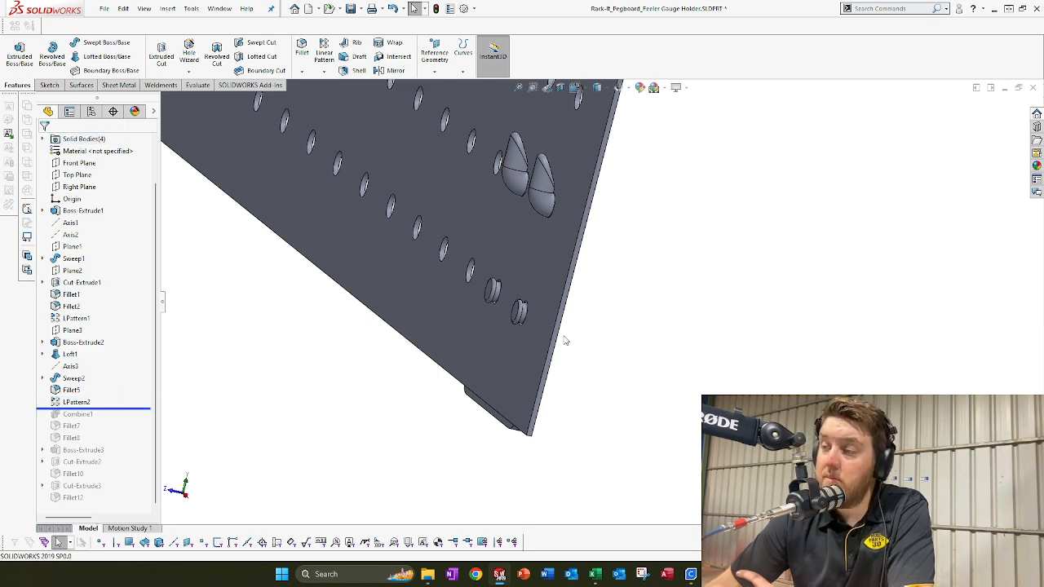
pyautogui.scroll(-6, 513, 308)
pyautogui.moveTo(585, 318)
pyautogui.mouseDown(button='middle')
pyautogui.moveTo(498, 316)
pyautogui.moveTo(564, 302)
pyautogui.moveTo(583, 308)
pyautogui.mouseUp(button='middle')
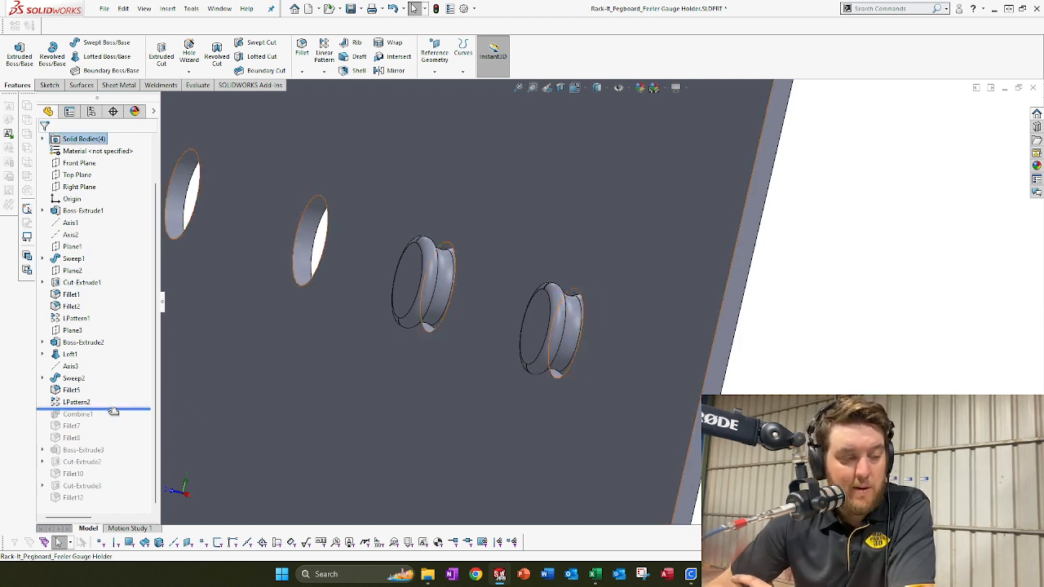
# Step: Roll the feature history forward through Combine1, Fillet7, Fillet8 and Boss-Extrude3
pyautogui.moveTo(113, 412); pyautogui.dragTo(113, 420)
pyautogui.moveTo(606, 281); pyautogui.dragTo(519, 291, button='middle')
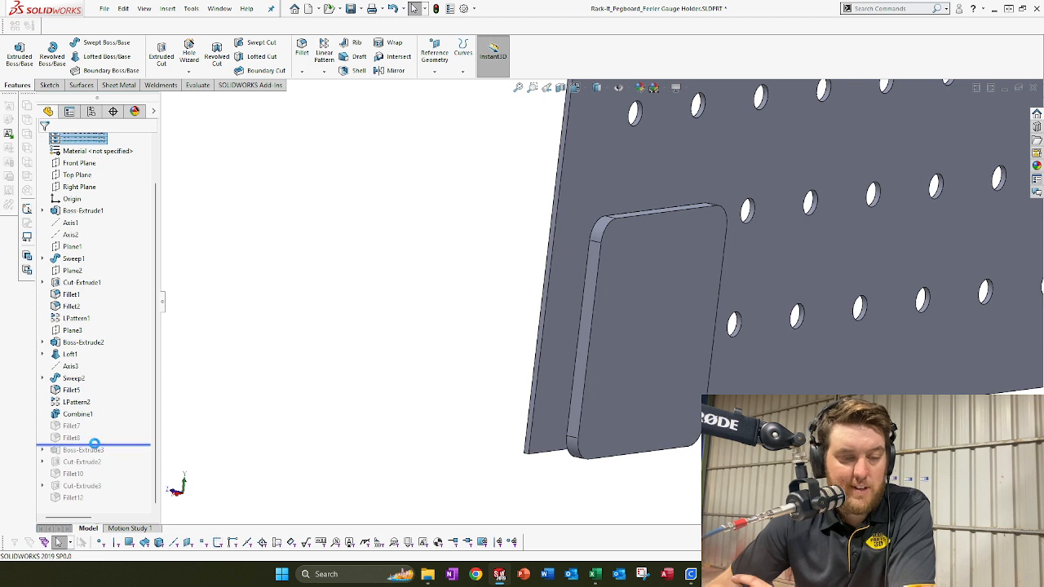
pyautogui.moveTo(94, 443); pyautogui.dragTo(117, 457)
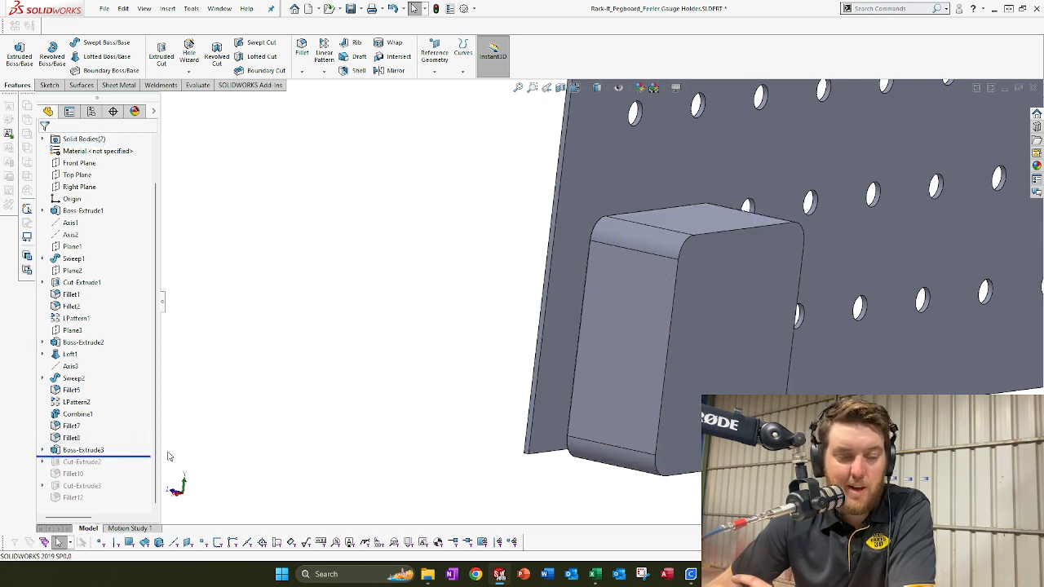
# Step: Set the extrusion depth of the holder block, Boss-Extrude3, to 23 mm
pyautogui.click(82, 451)
pyautogui.moveTo(491, 264); pyautogui.dragTo(490, 361, button='middle')
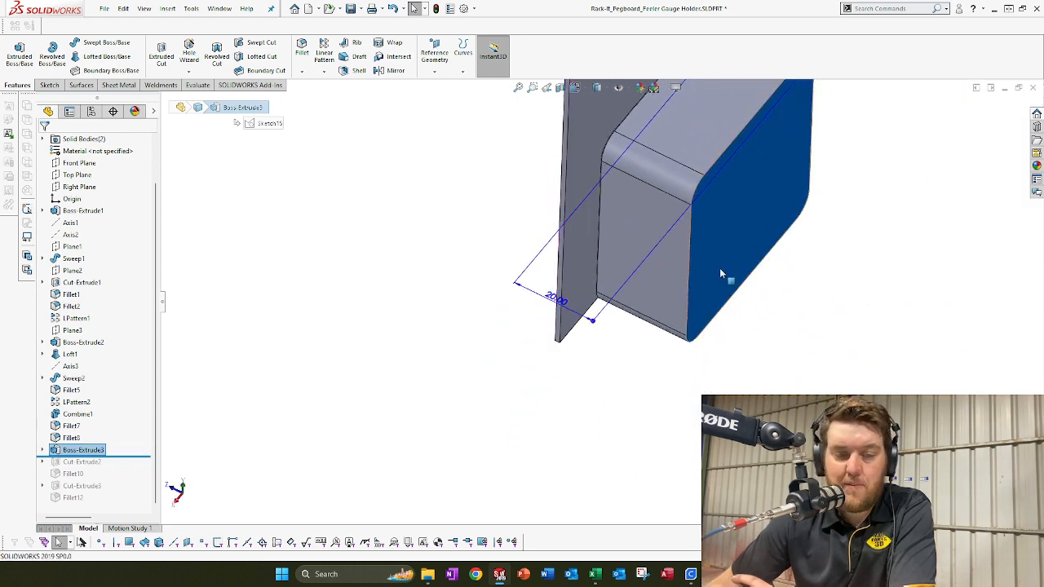
pyautogui.moveTo(721, 274); pyautogui.dragTo(683, 190, button='middle')
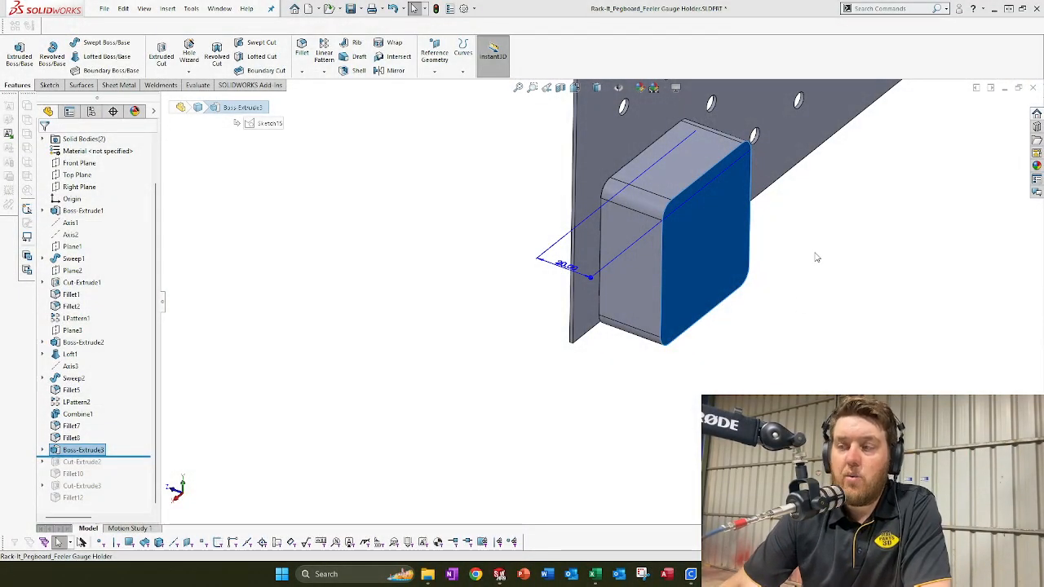
pyautogui.click(563, 270)
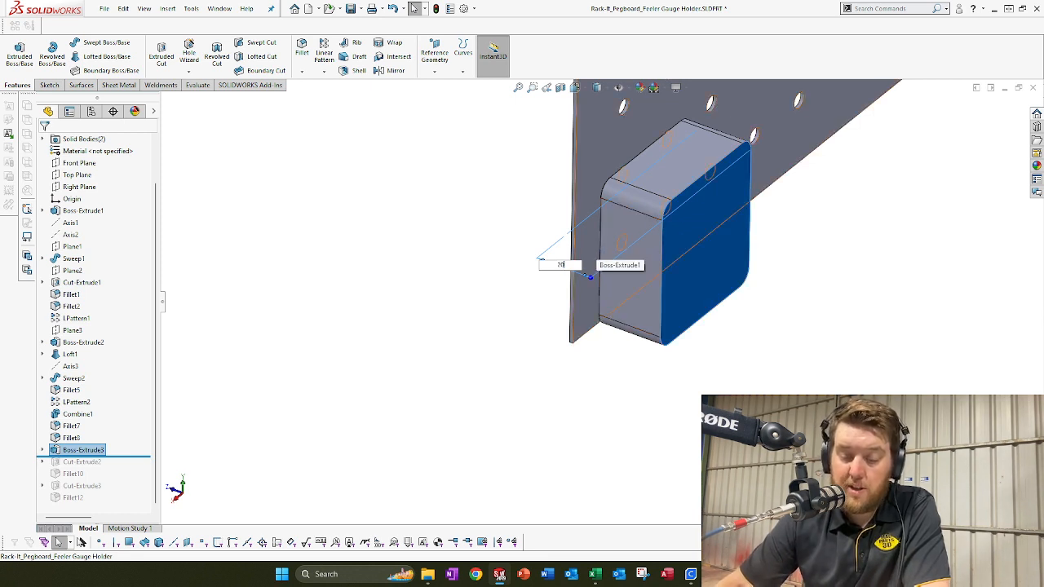
pyautogui.press('Return')
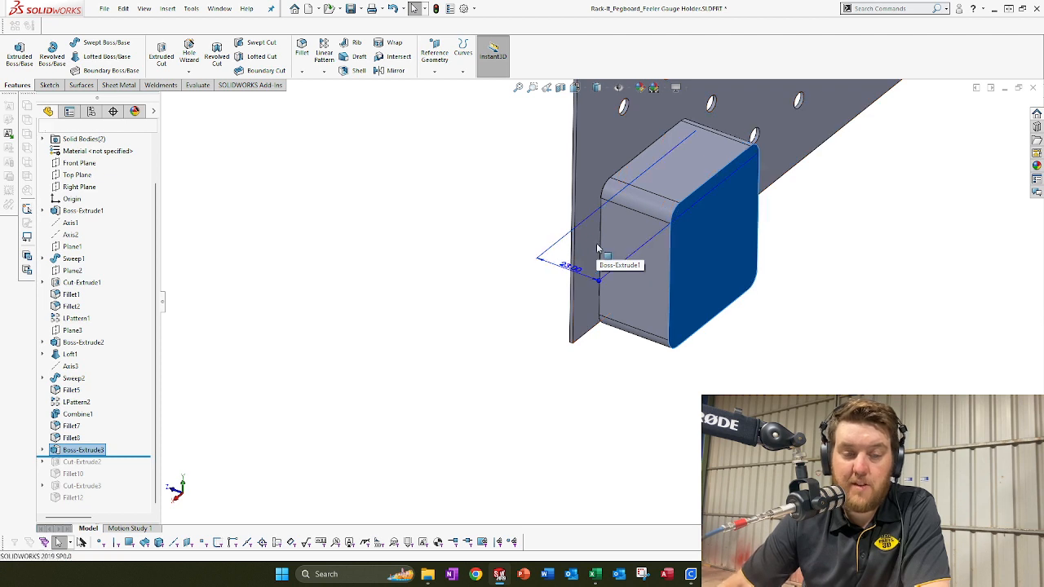
pyautogui.click(528, 199)
# Step: Roll the feature history forward past Cut-Extrude2 to restore the text cut on the holder's front face
pyautogui.moveTo(697, 196); pyautogui.dragTo(684, 170, button='middle')
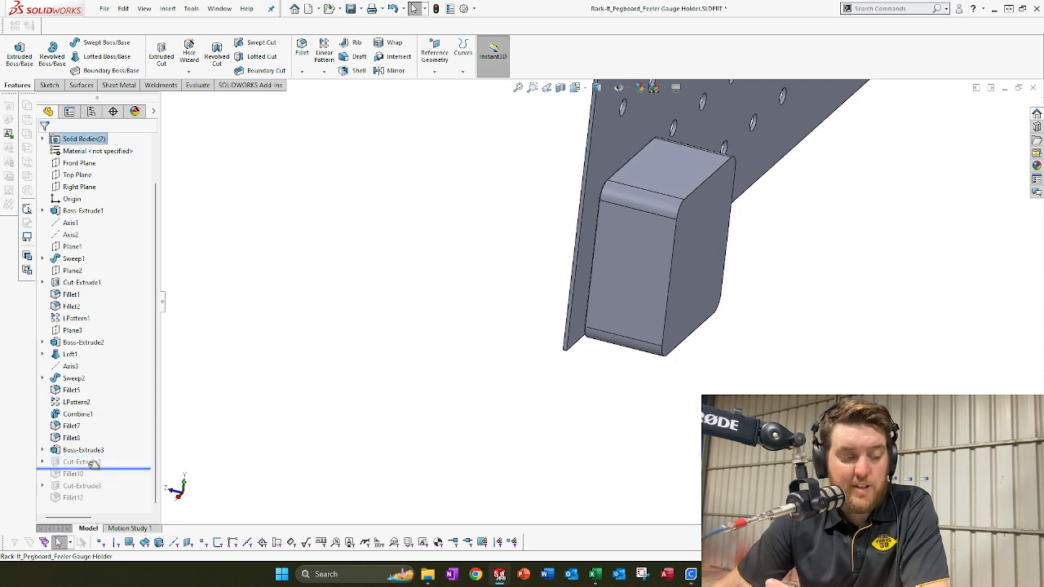
pyautogui.moveTo(94, 464); pyautogui.dragTo(94, 467)
pyautogui.moveTo(726, 204); pyautogui.dragTo(711, 231, button='middle')
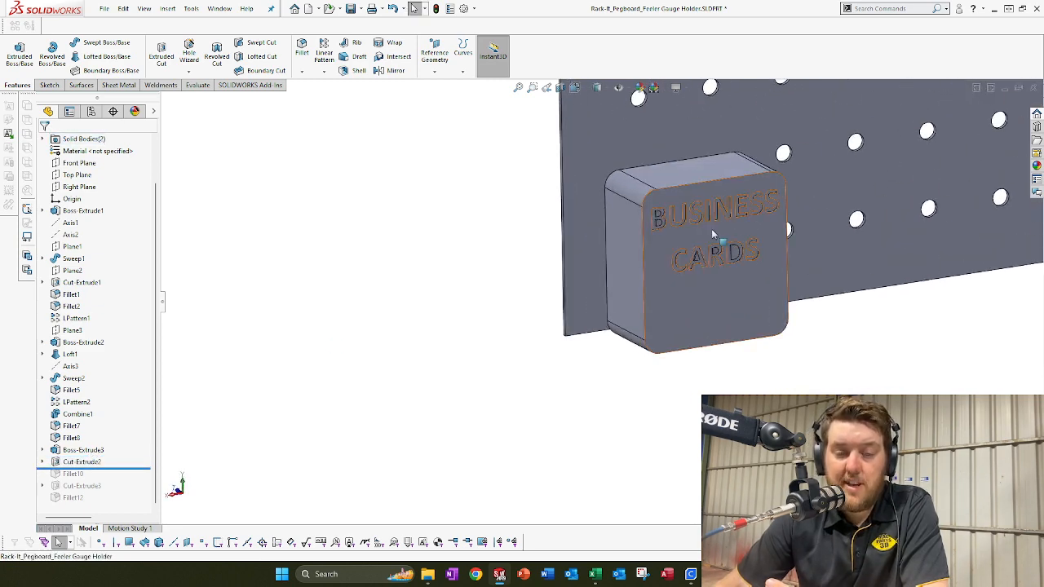
pyautogui.scroll(-2, 717, 232)
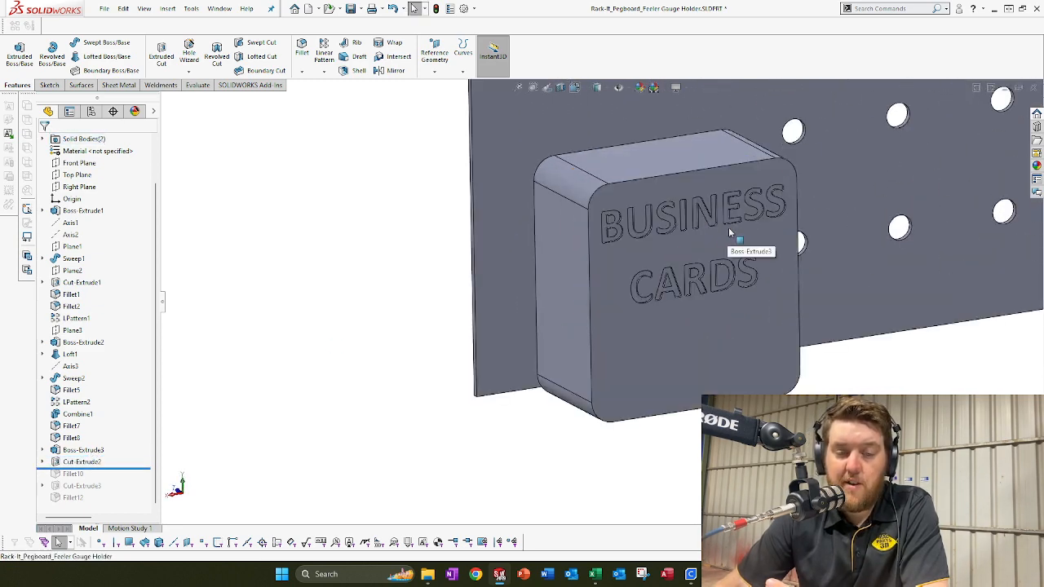
# Step: Edit the sketch of Cut-Extrude2 and replace its text with "FEELER GAUGE" on two lines
pyautogui.rightClick(90, 463)
pyautogui.click(112, 298)
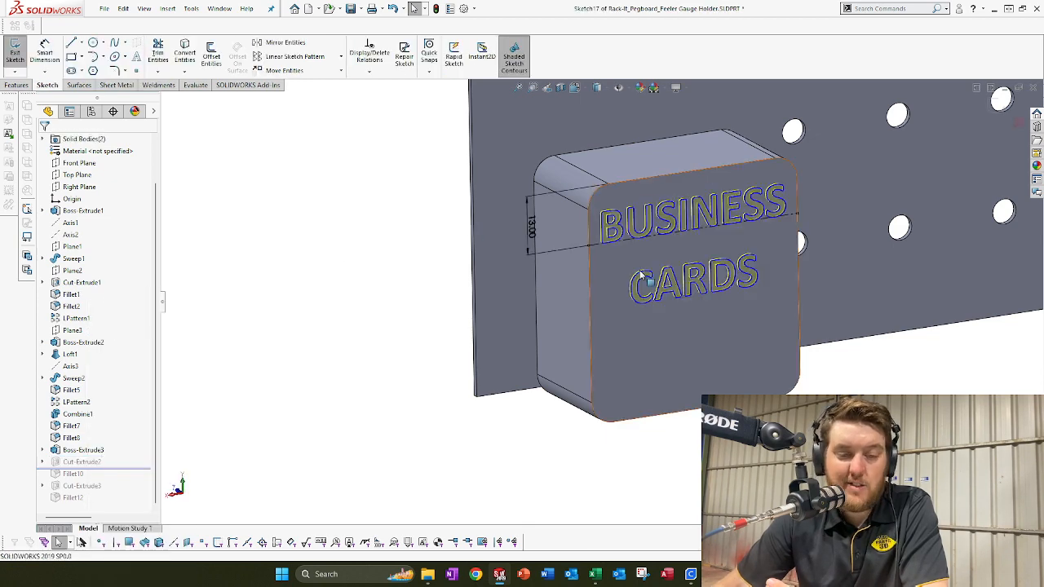
pyautogui.doubleClick(631, 220)
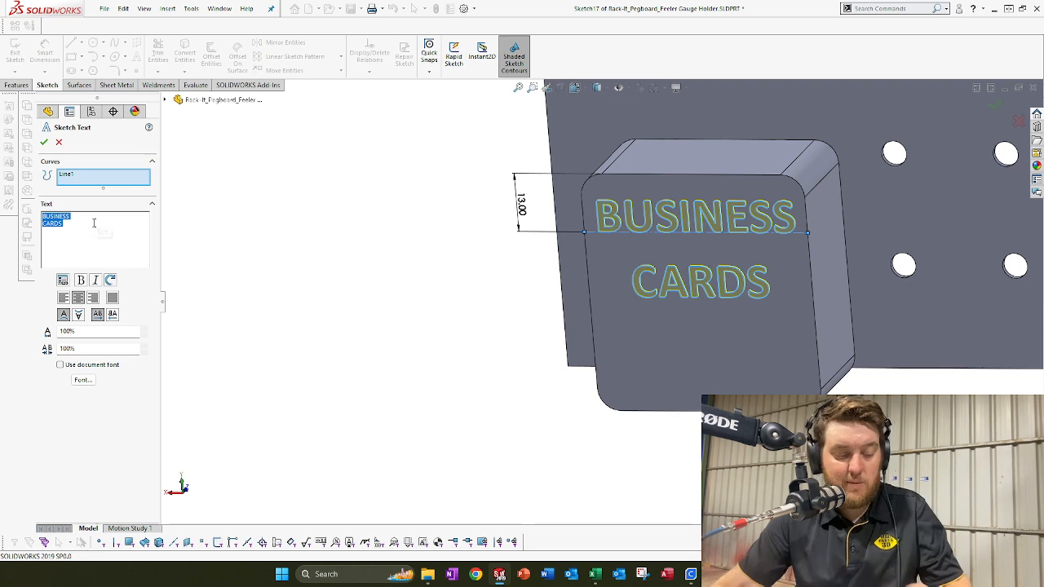
pyautogui.write('FEELER ')
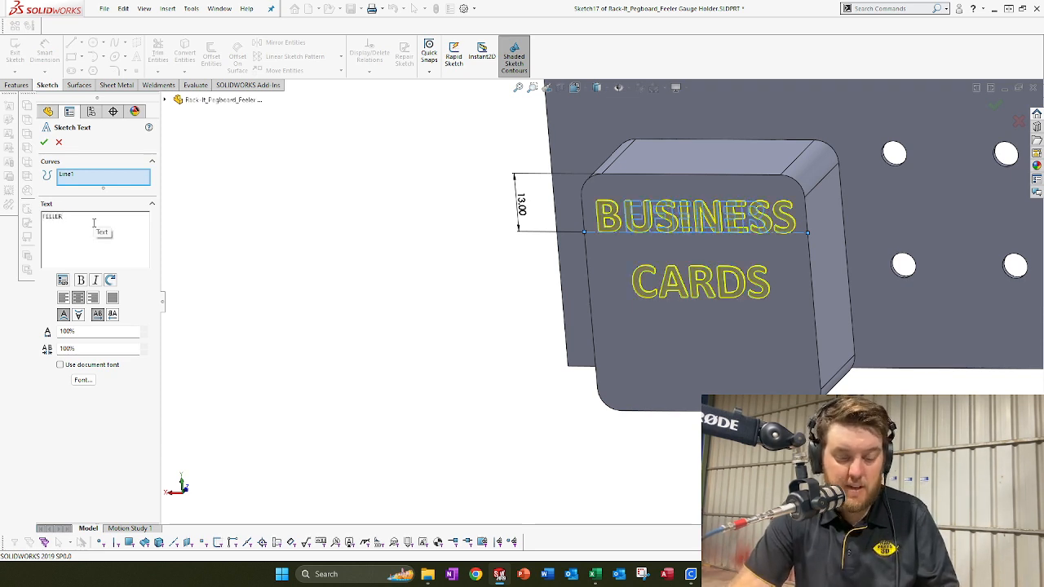
pyautogui.write('GAUGE')
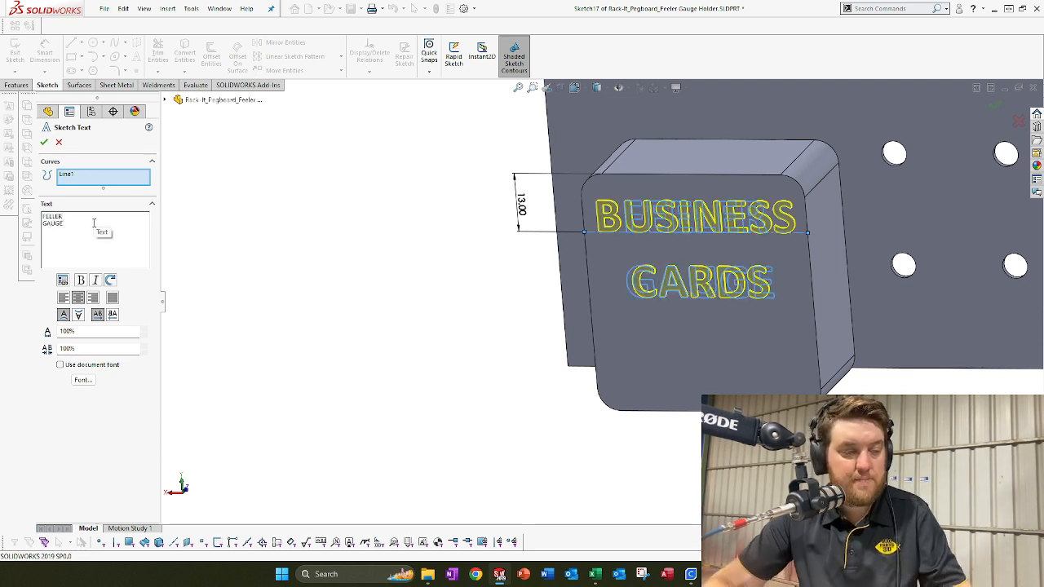
pyautogui.click(44, 143)
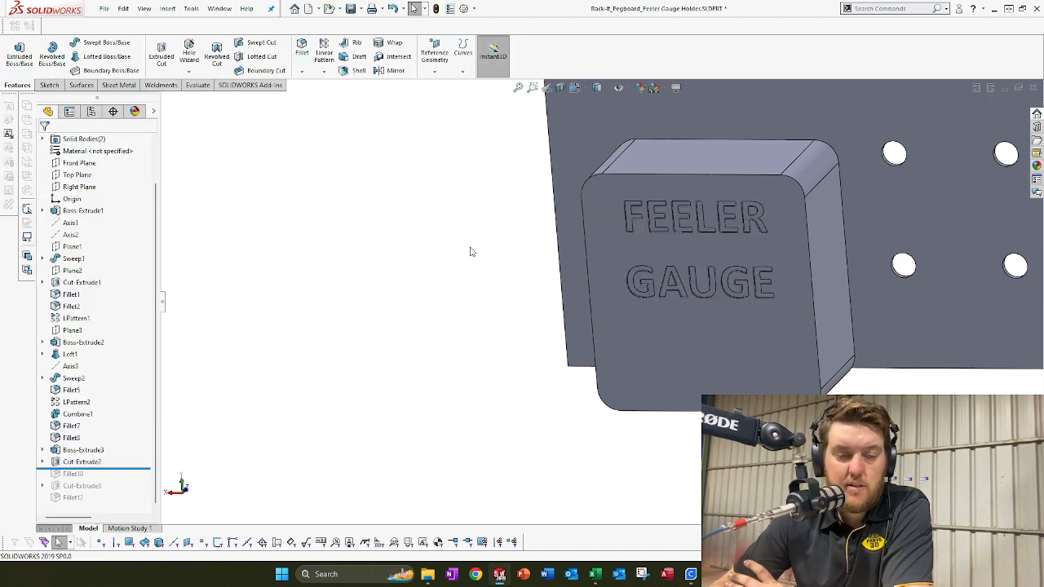
# Step: Set the distance from the holder's top edge to the text baseline to 23 mm
pyautogui.moveTo(644, 282); pyautogui.dragTo(690, 232, button='middle')
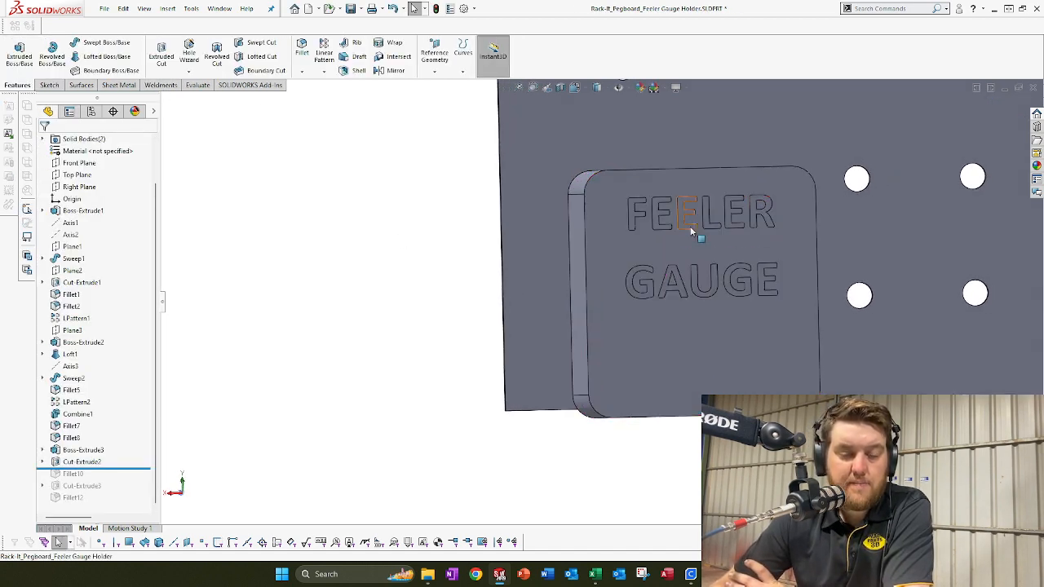
pyautogui.click(79, 465)
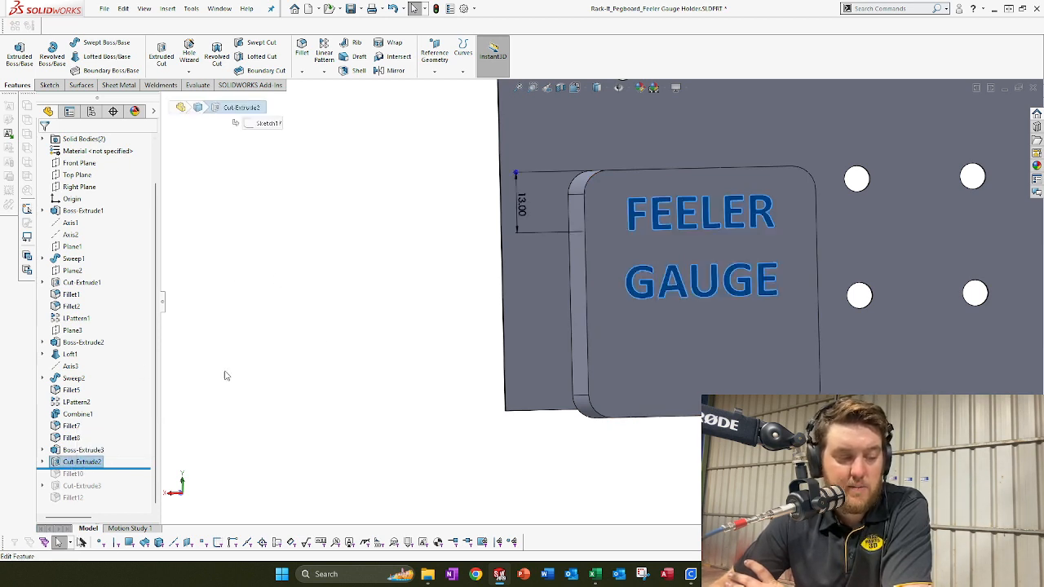
pyautogui.moveTo(579, 214); pyautogui.dragTo(565, 244, button='middle')
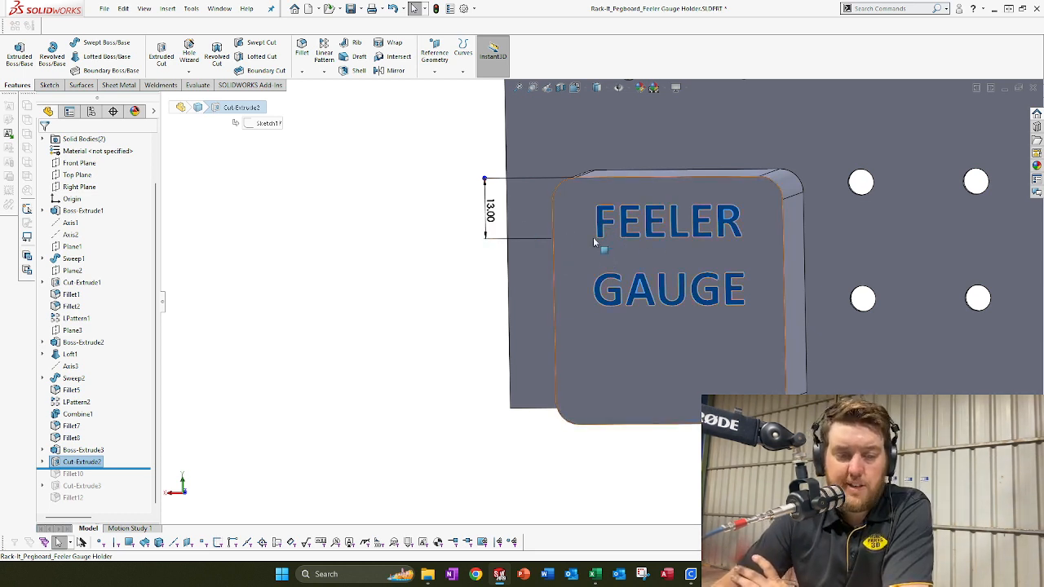
pyautogui.doubleClick(500, 218)
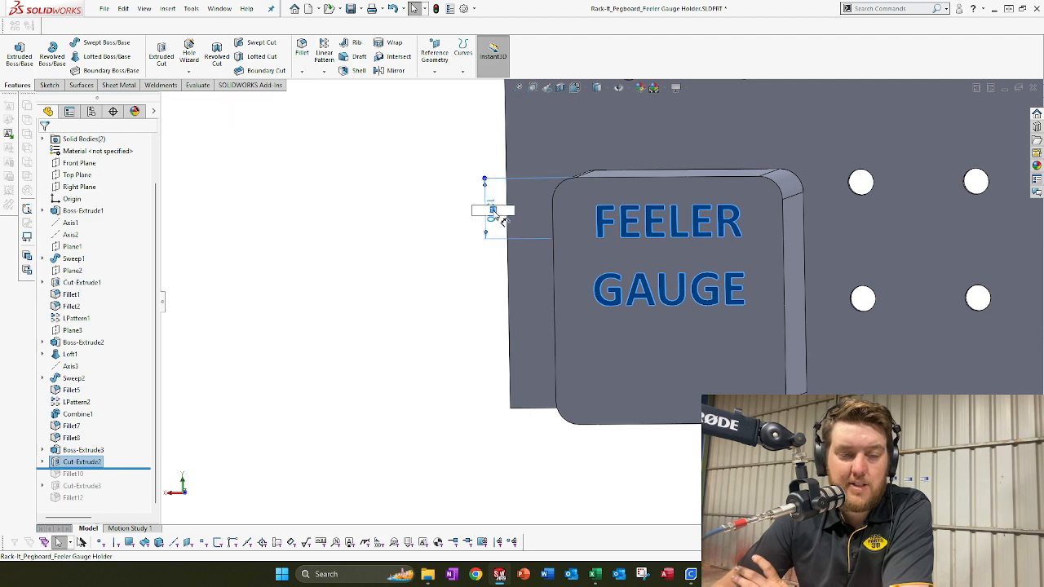
pyautogui.press('Return')
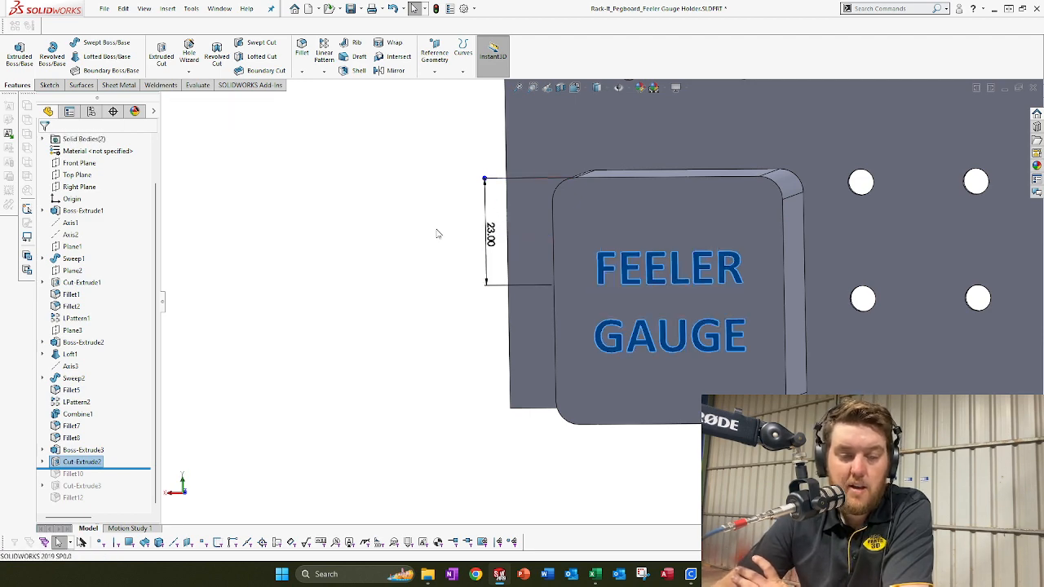
pyautogui.click(367, 241)
# Step: Roll the feature history forward through Fillet10 and Cut-Extrude3 to restore the front edge fillet and the pocket
pyautogui.moveTo(641, 331); pyautogui.dragTo(638, 307, button='middle')
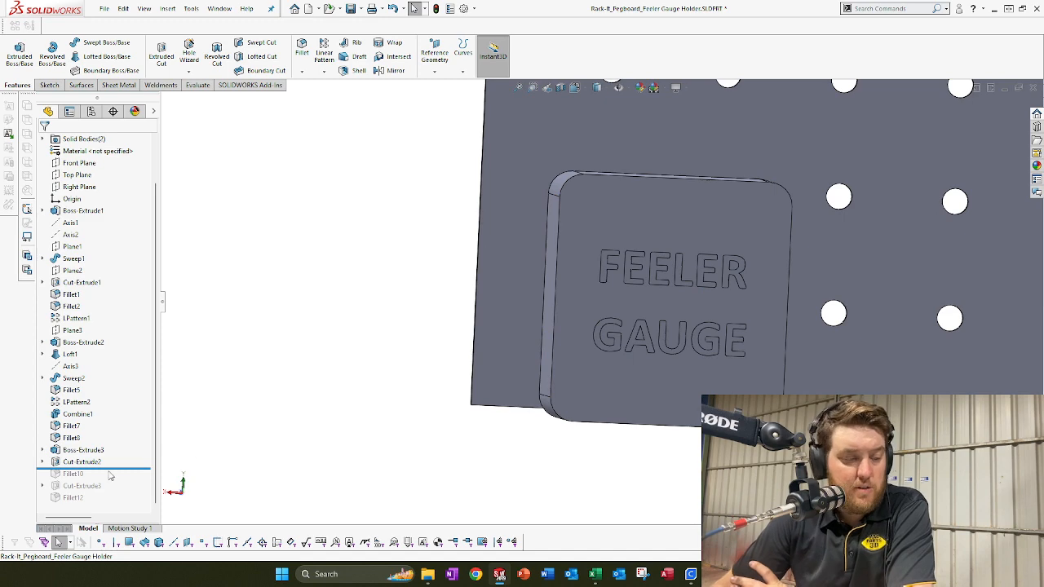
pyautogui.moveTo(111, 477); pyautogui.dragTo(111, 480)
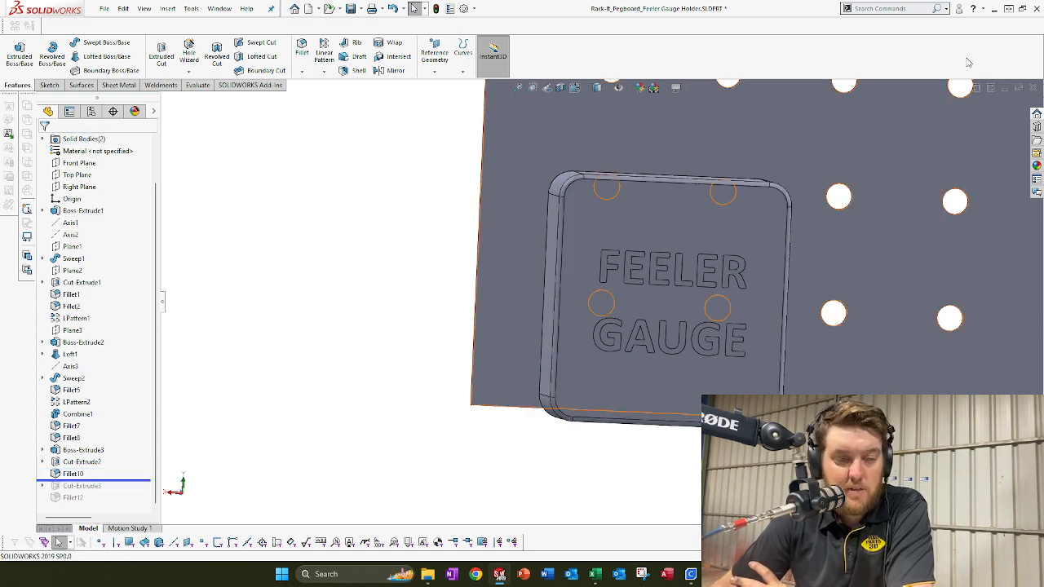
pyautogui.moveTo(623, 195); pyautogui.dragTo(650, 235, button='middle')
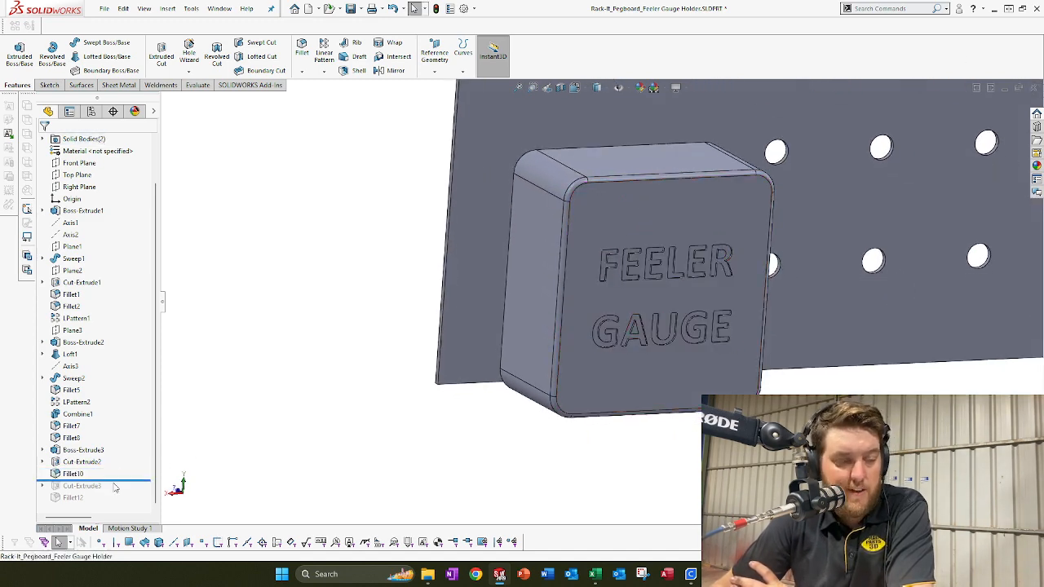
pyautogui.moveTo(117, 487); pyautogui.dragTo(116, 490)
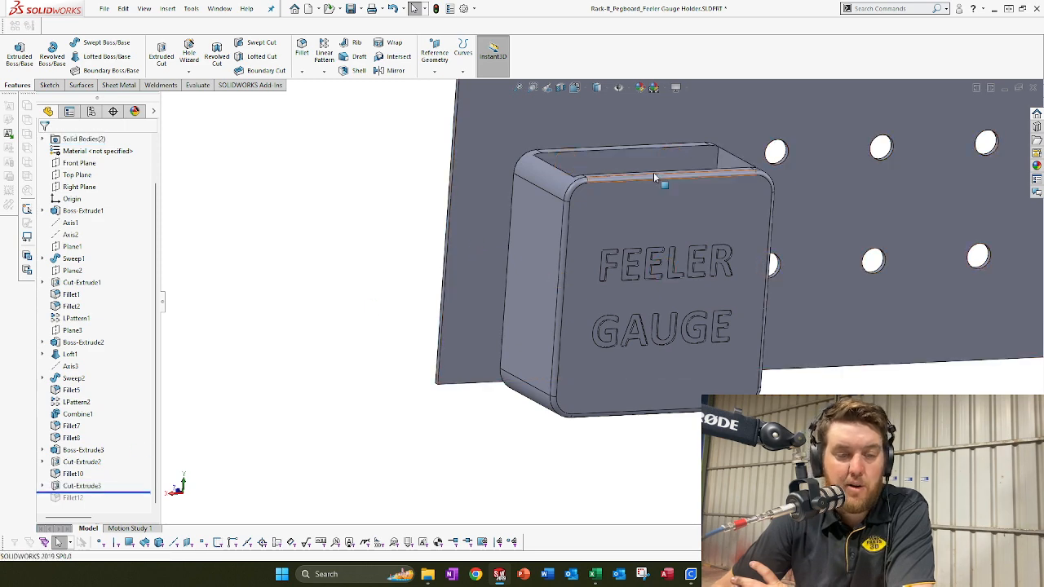
pyautogui.moveTo(653, 172); pyautogui.dragTo(657, 232, button='middle')
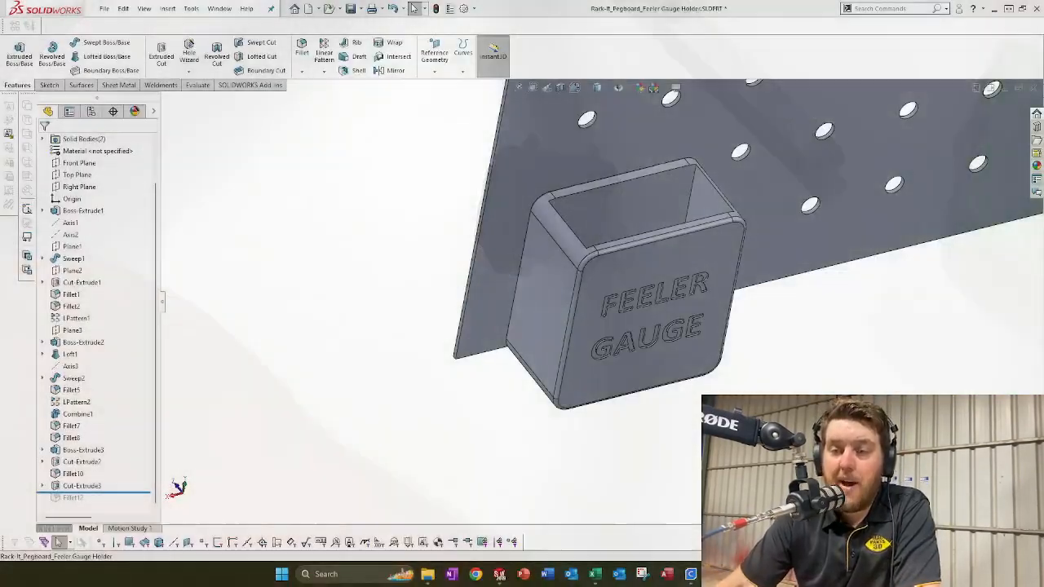
# Step: Edit the sketch of Cut-Extrude3 and delete the two 3 mm dimensions between the pocket rectangle and the holder's sides
pyautogui.click(650, 227)
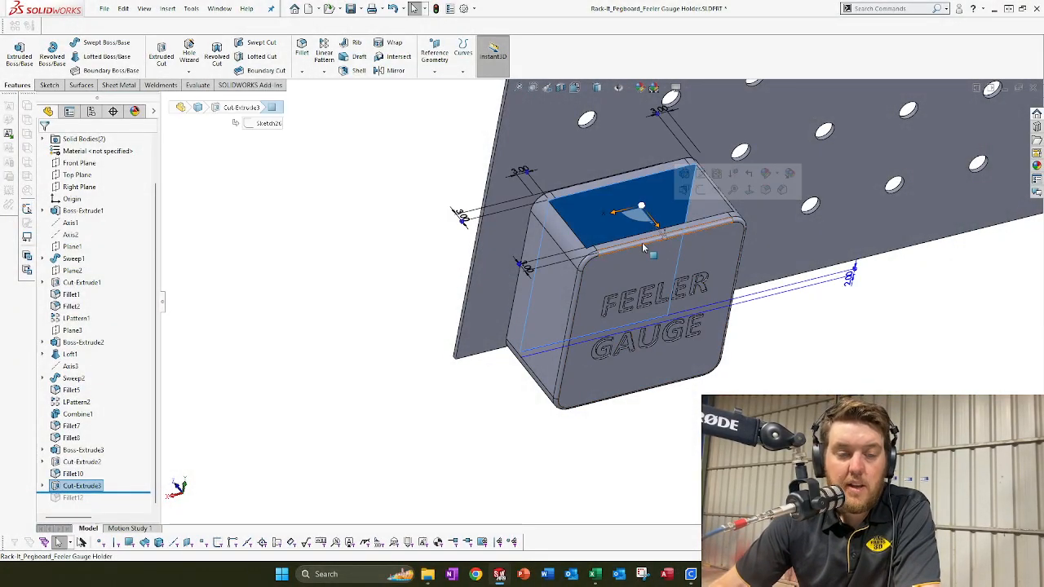
pyautogui.click(449, 226)
pyautogui.moveTo(590, 257); pyautogui.dragTo(551, 301, button='middle')
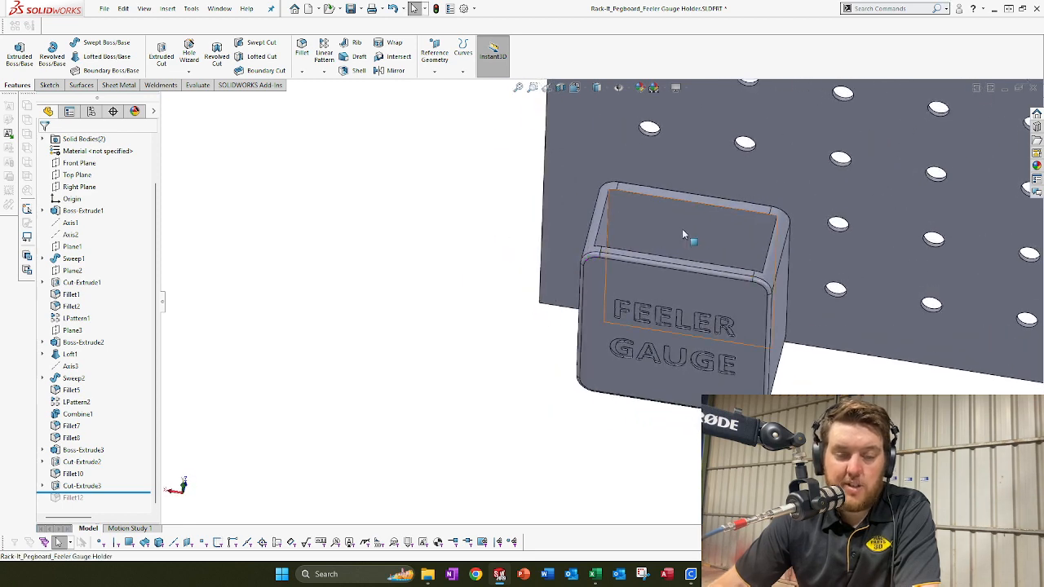
pyautogui.click(683, 232)
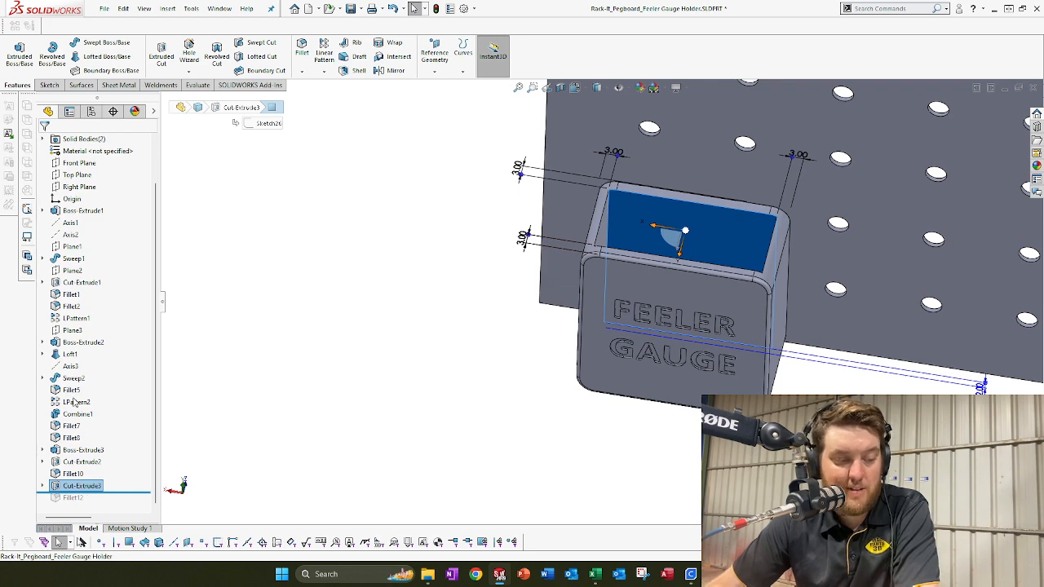
pyautogui.rightClick(79, 488)
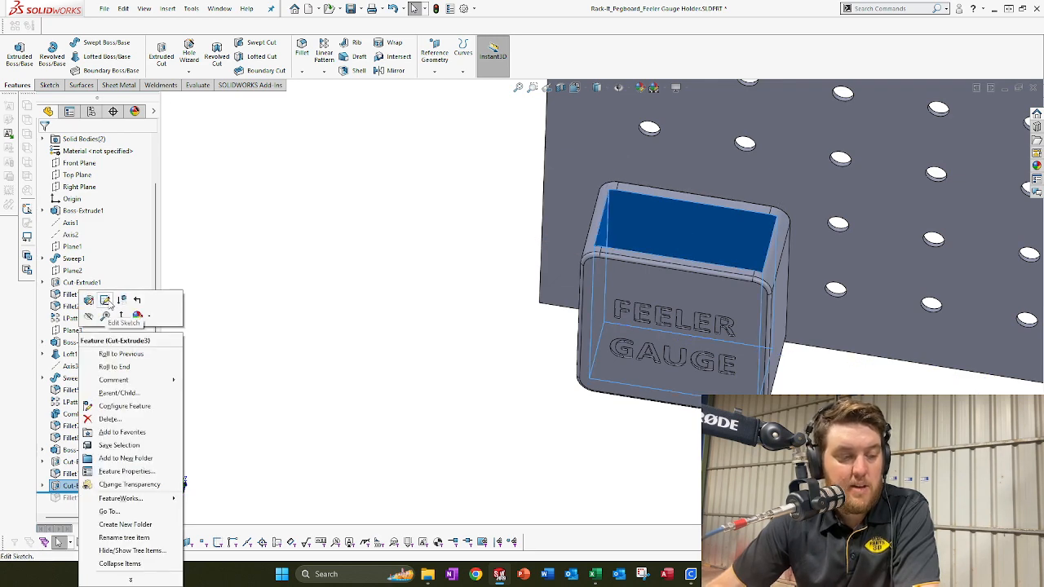
pyautogui.click(112, 306)
pyautogui.moveTo(492, 214); pyautogui.dragTo(609, 206, button='middle')
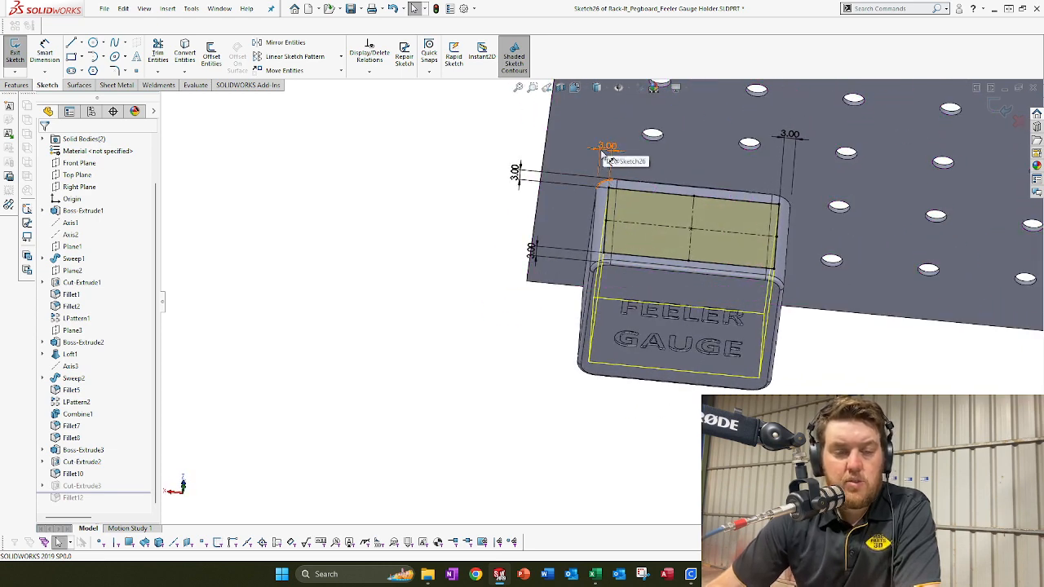
pyautogui.rightClick(603, 155)
pyautogui.click(628, 272)
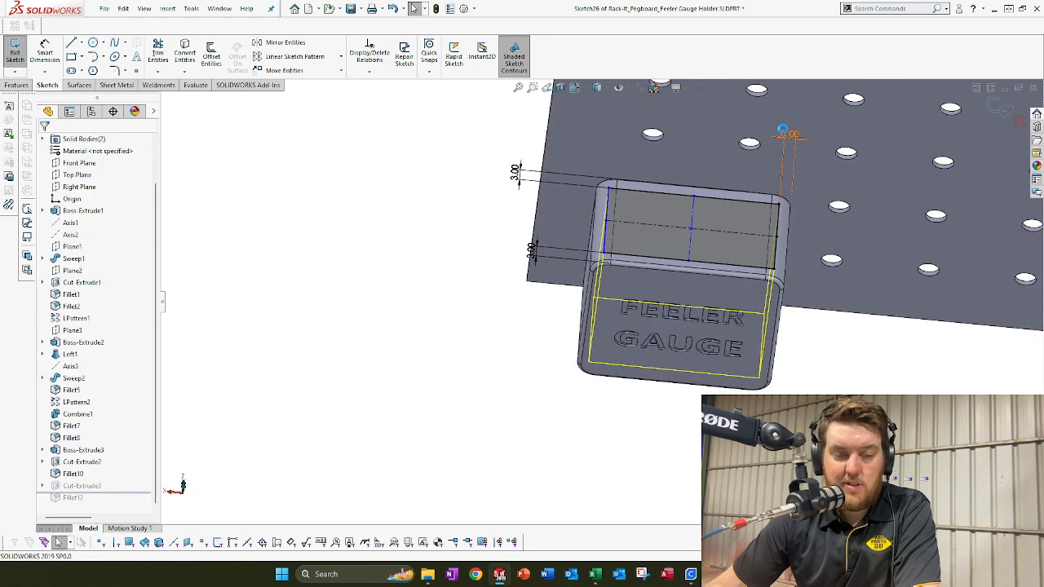
pyautogui.rightClick(784, 132)
pyautogui.click(819, 275)
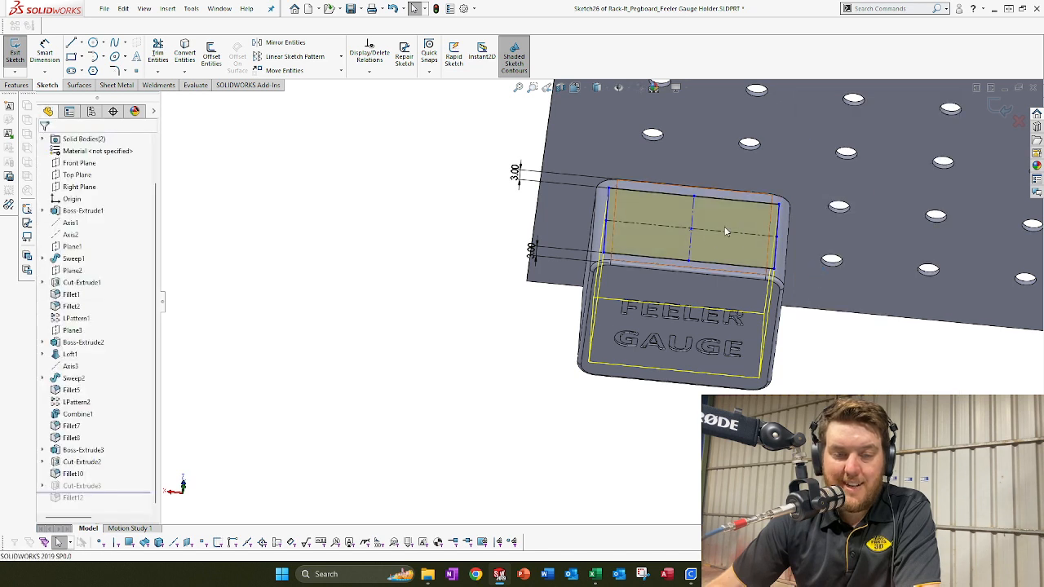
# Step: Make the pocket rectangle's front-to-back centreline coincident with the midpoint of the holder's front top edge
pyautogui.rightClick(657, 265)
pyautogui.click(686, 273)
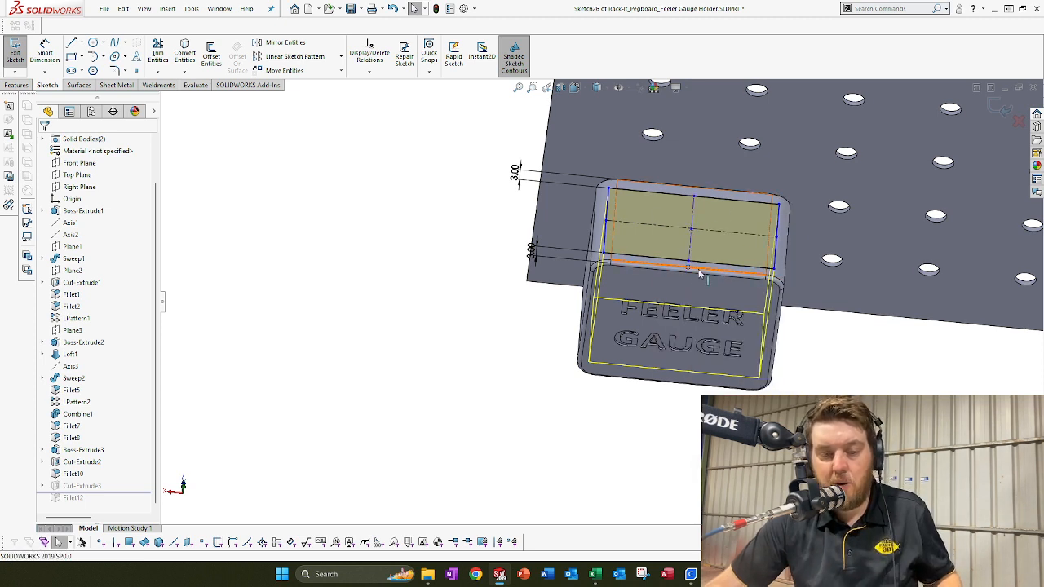
pyautogui.keyDown('ctrl'); pyautogui.click(693, 253); pyautogui.keyUp('ctrl')
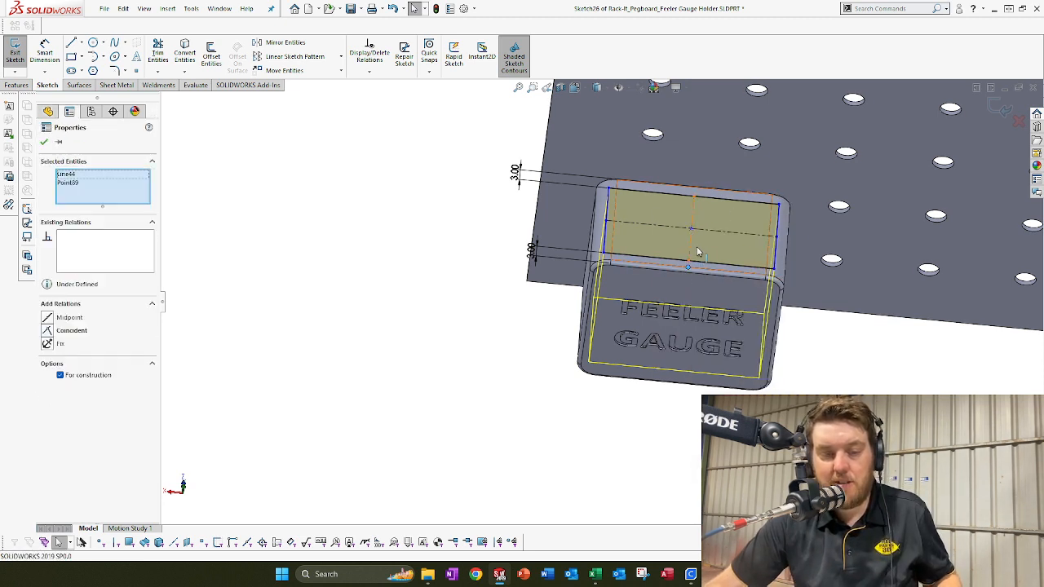
pyautogui.click(47, 332)
pyautogui.click(383, 197)
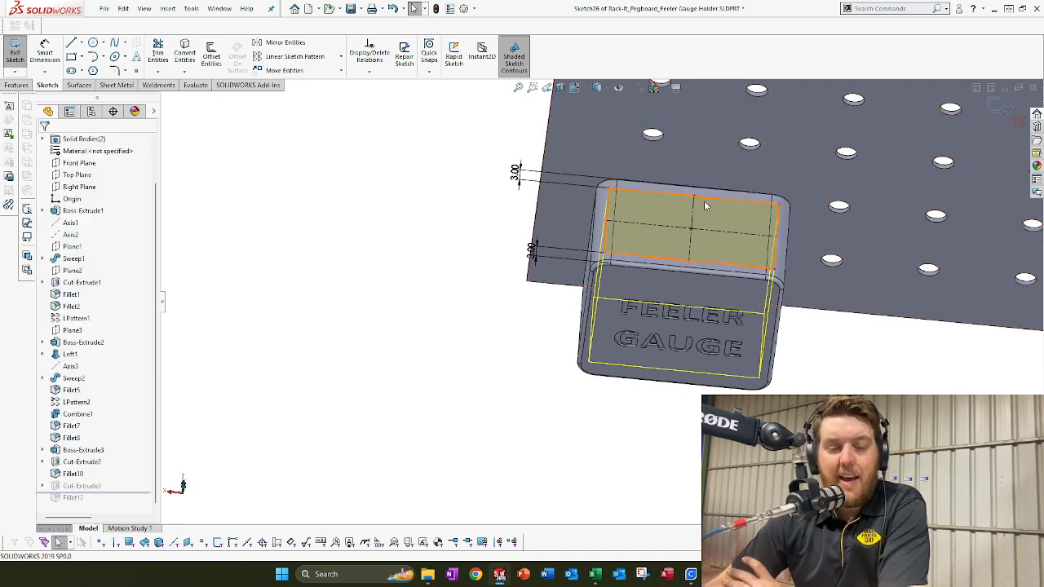
# Step: Dimension the pocket rectangle's width as 16 mm and finish the sketch to rebuild the cut
pyautogui.click(661, 190)
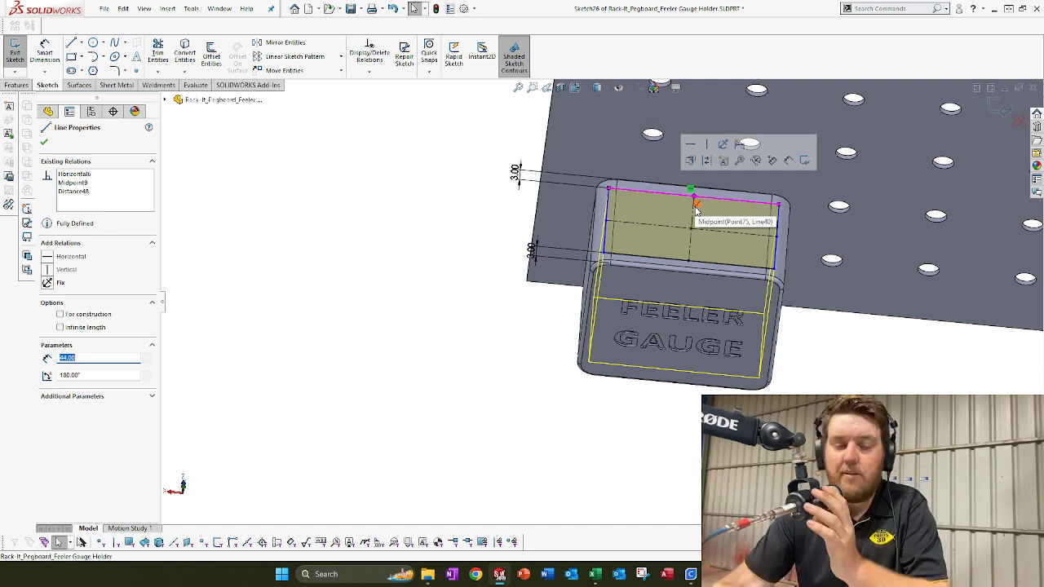
pyautogui.click(36, 59)
pyautogui.click(634, 191)
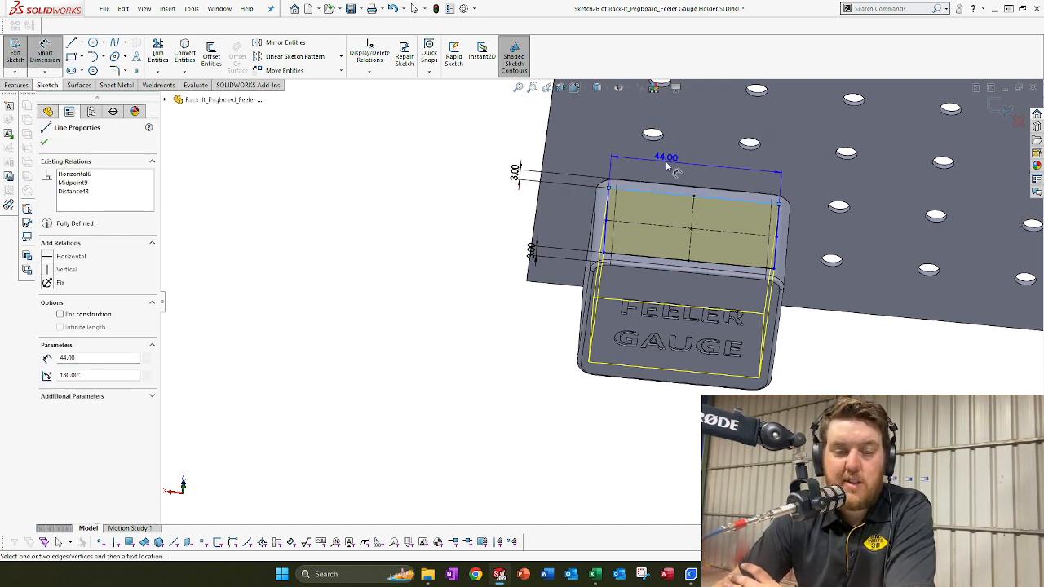
pyautogui.click(694, 154)
pyautogui.write('16')
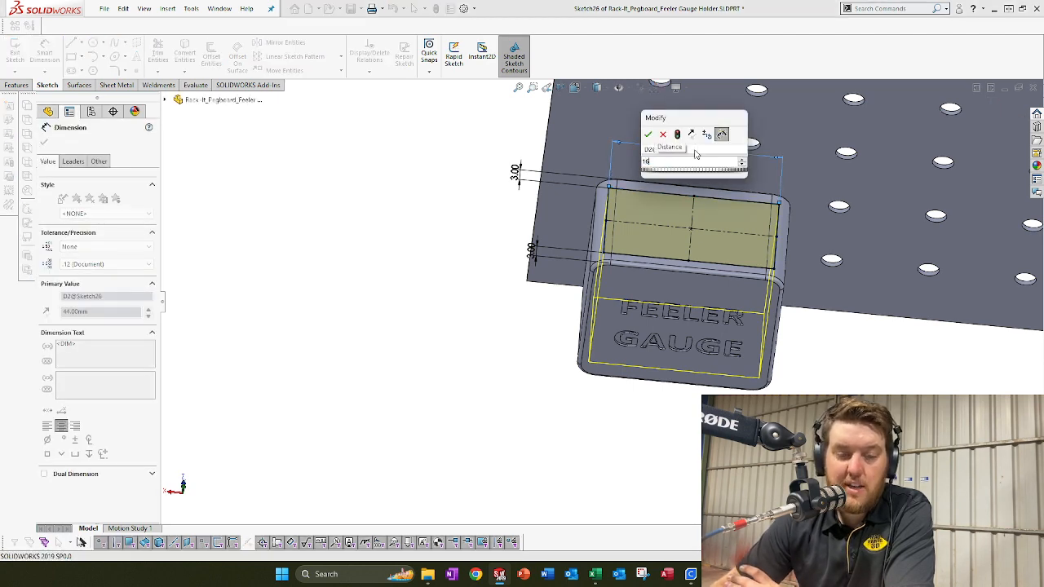
pyautogui.press('Return')
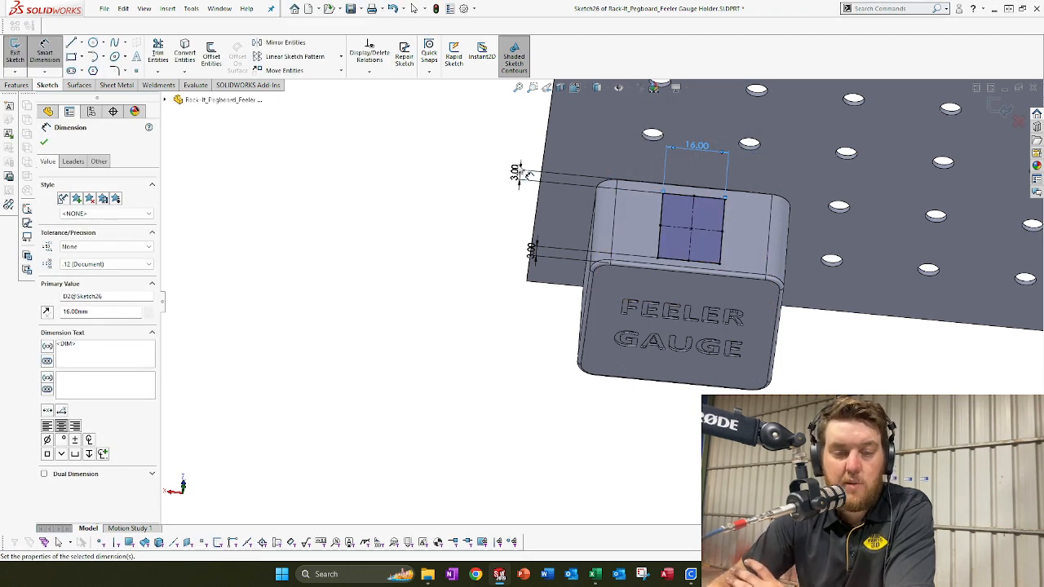
pyautogui.moveTo(584, 261); pyautogui.dragTo(469, 261, button='middle')
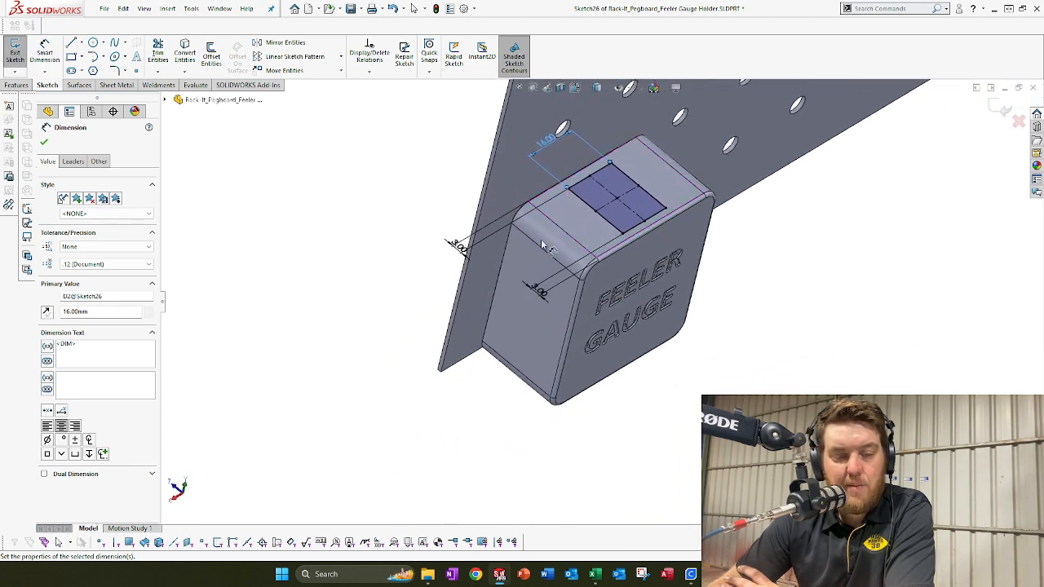
pyautogui.click(15, 51)
pyautogui.moveTo(550, 174); pyautogui.dragTo(600, 196, button='middle')
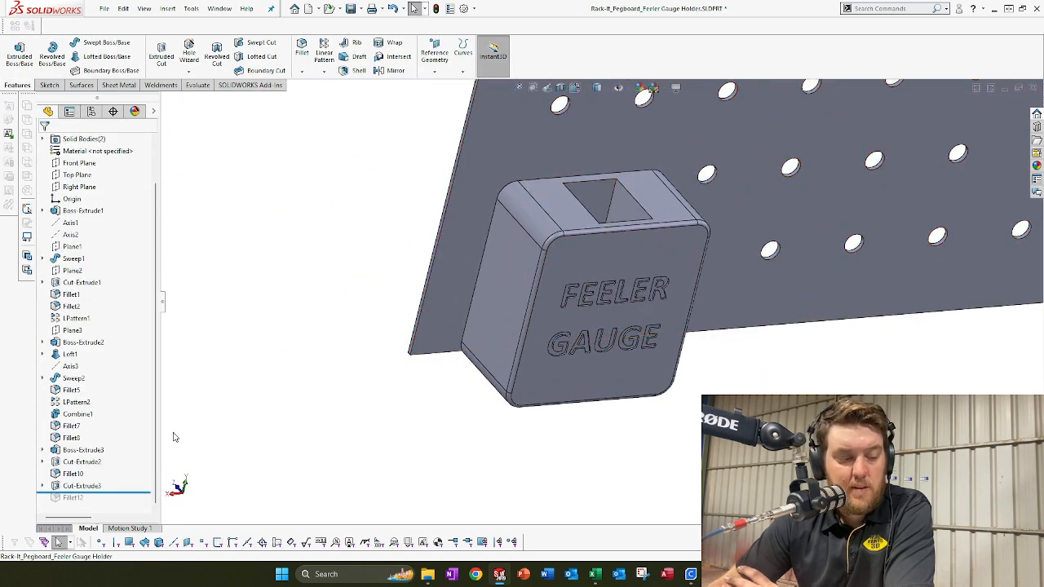
# Step: Roll the feature history forward past Fillet12 to restore the fillet around the pocket opening
pyautogui.moveTo(108, 493); pyautogui.dragTo(107, 505)
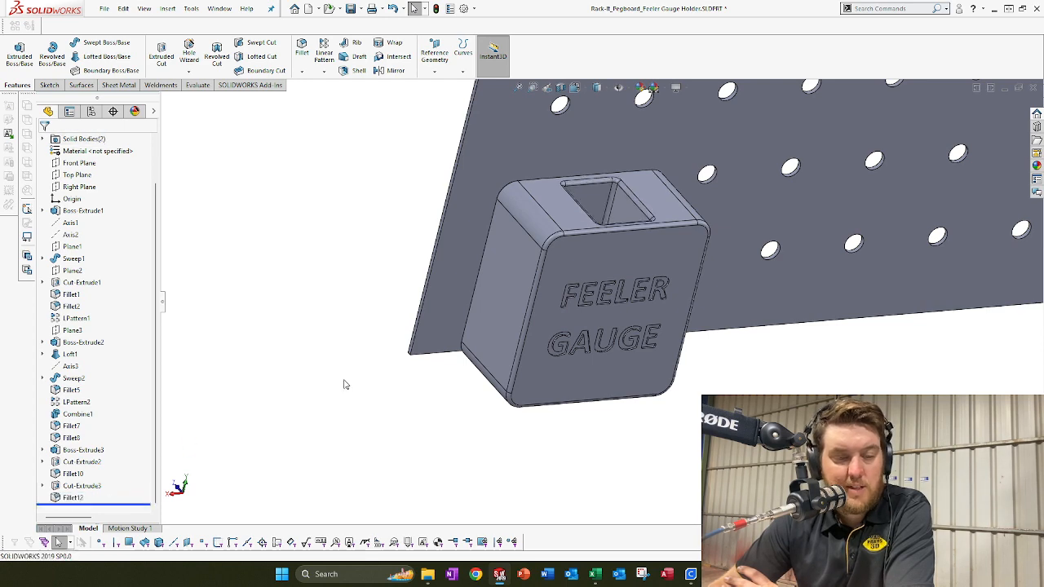
pyautogui.moveTo(677, 174); pyautogui.dragTo(525, 214, button='middle')
pyautogui.scroll(5, 401, 272)
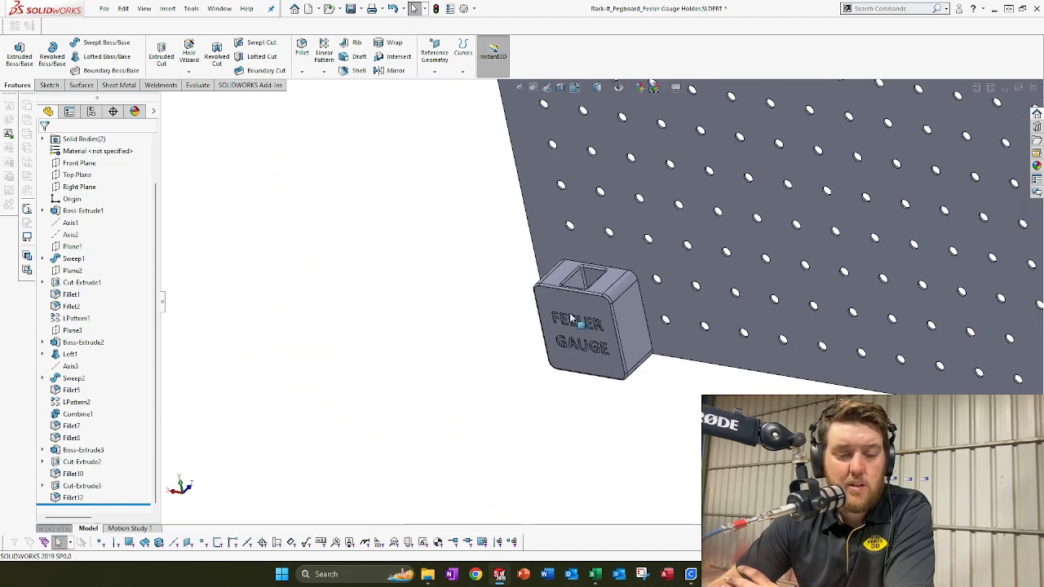
pyautogui.moveTo(576, 321); pyautogui.dragTo(640, 237, button='middle')
pyautogui.scroll(2, 638, 269)
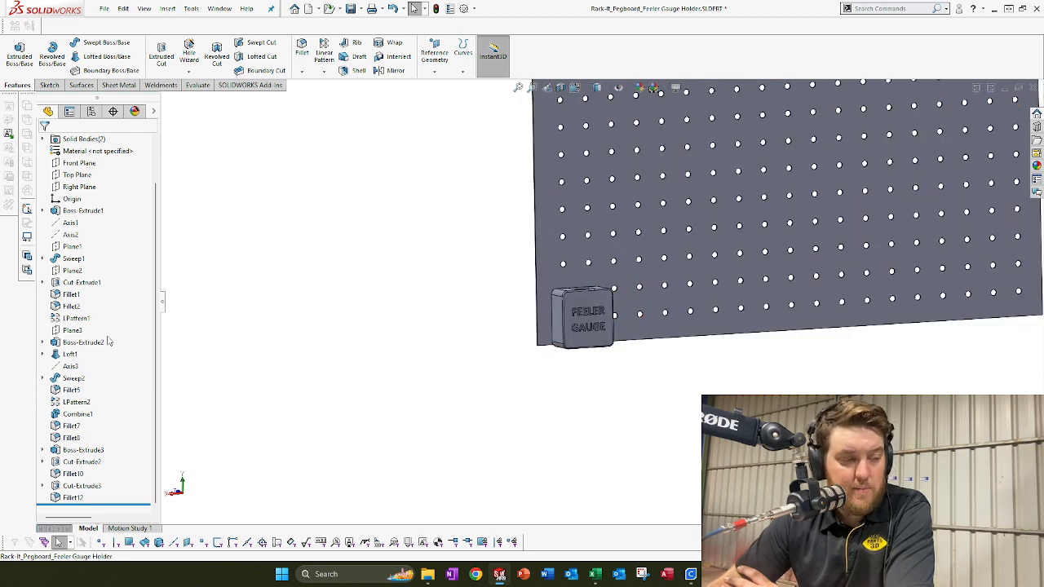
pyautogui.moveTo(620, 249)
pyautogui.mouseDown(button='middle')
pyautogui.moveTo(660, 249)
pyautogui.moveTo(635, 240)
pyautogui.mouseUp(button='middle')
# Step: Hide the pegboard body to examine the holder and its rear hooks, and show the pegboard again
pyautogui.rightClick(654, 222)
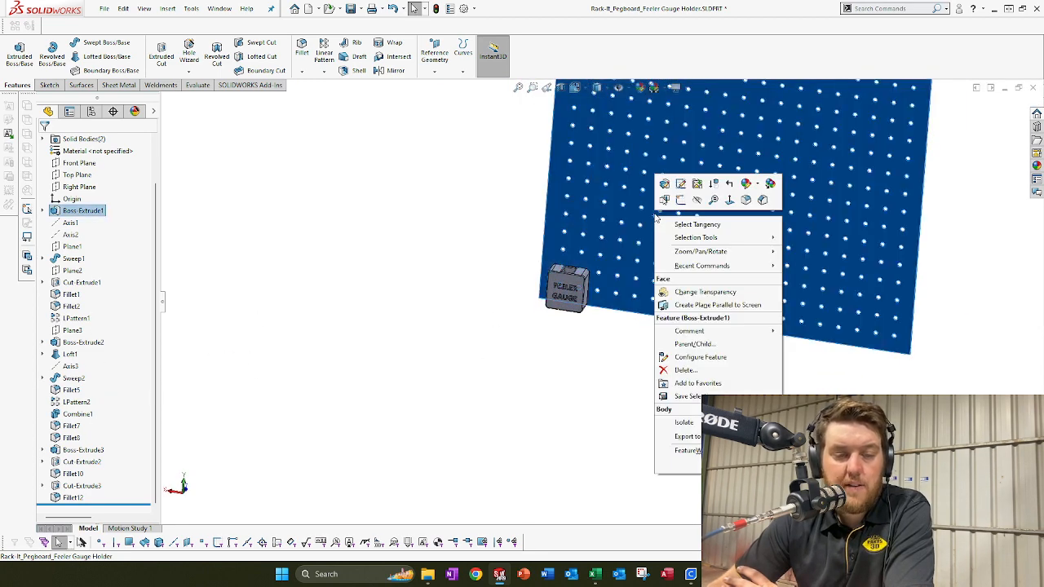
pyautogui.click(700, 206)
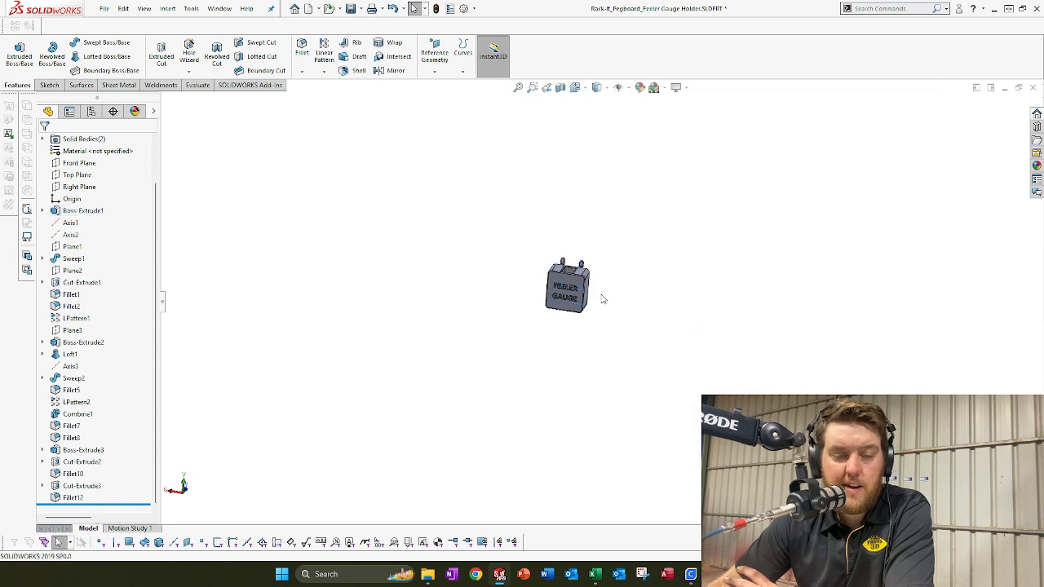
pyautogui.scroll(-3, 602, 299)
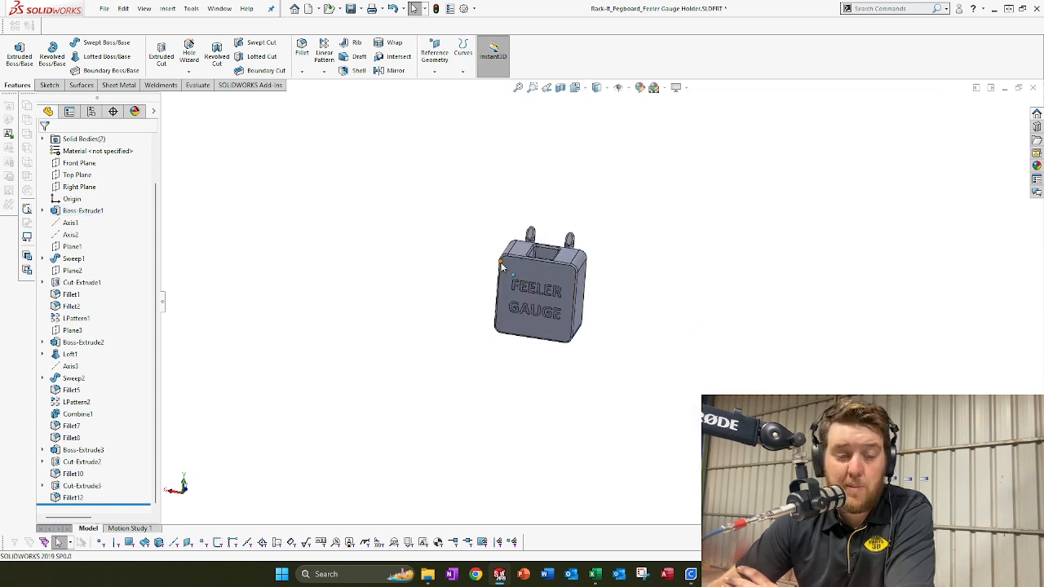
pyautogui.moveTo(502, 266); pyautogui.dragTo(458, 303, button='middle')
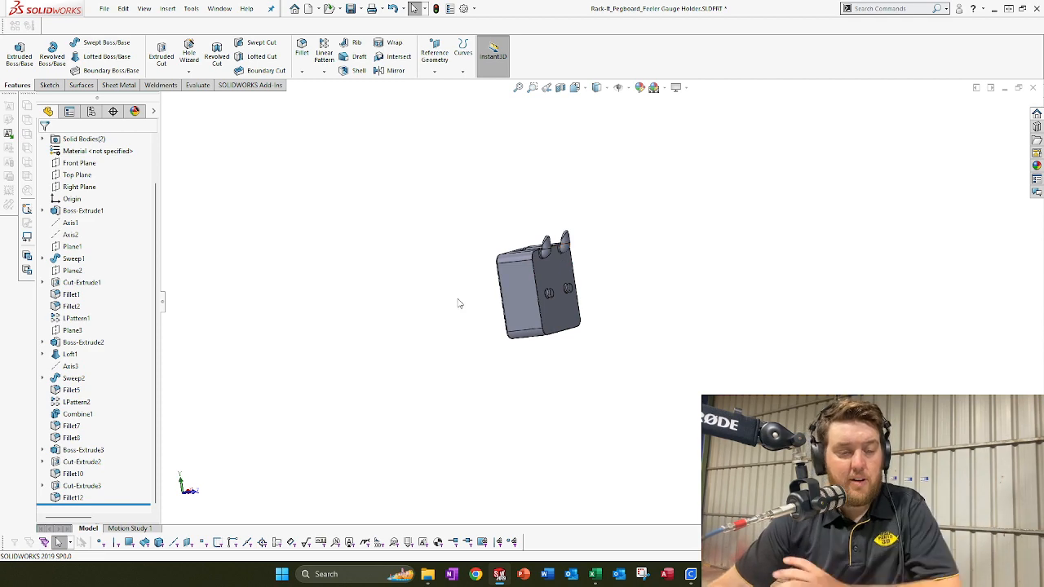
pyautogui.rightClick(99, 212)
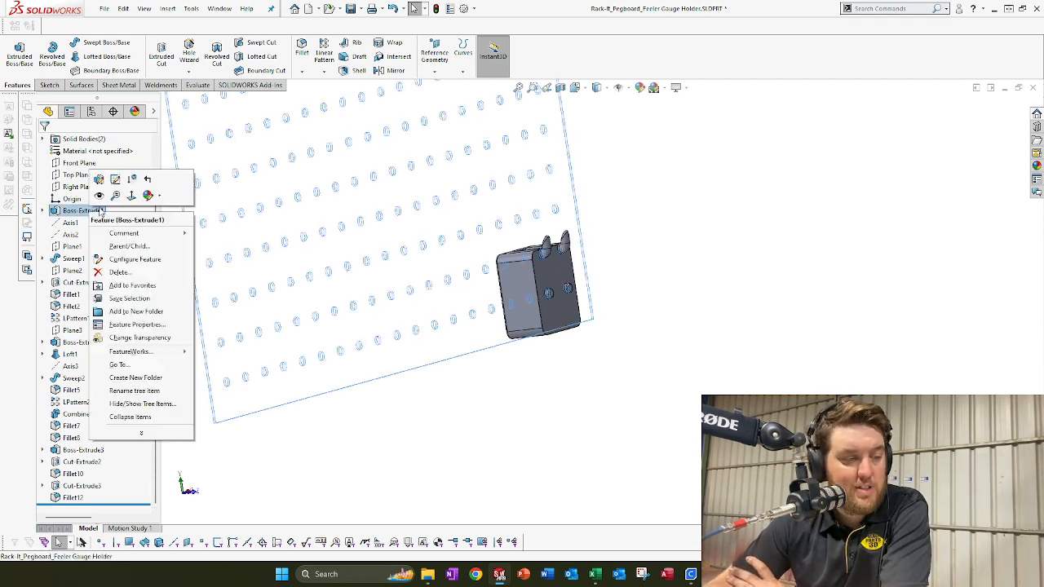
pyautogui.click(98, 195)
pyautogui.moveTo(444, 253); pyautogui.dragTo(433, 385, button='middle')
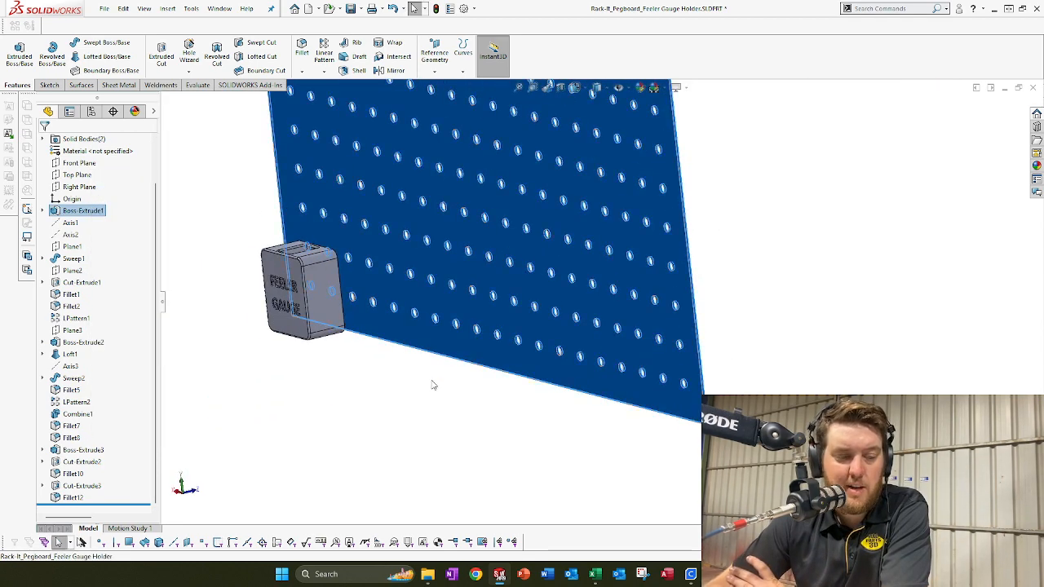
pyautogui.click(434, 385)
pyautogui.moveTo(408, 230); pyautogui.dragTo(400, 163, button='middle')
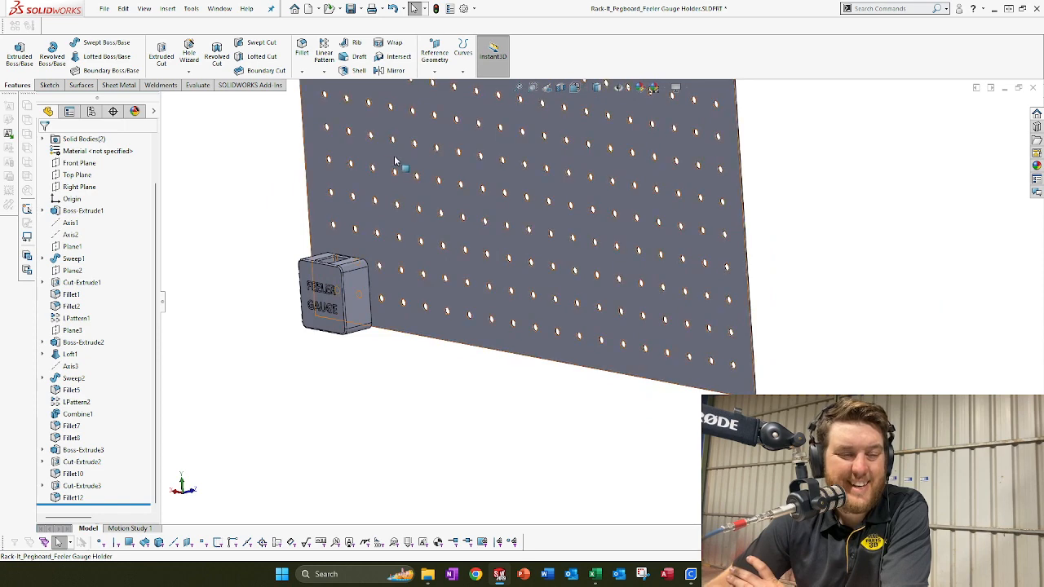
# Step: Delete the pegboard body with Delete/Keep Body, leaving only the holder
pyautogui.click(167, 9)
pyautogui.moveTo(188, 51)
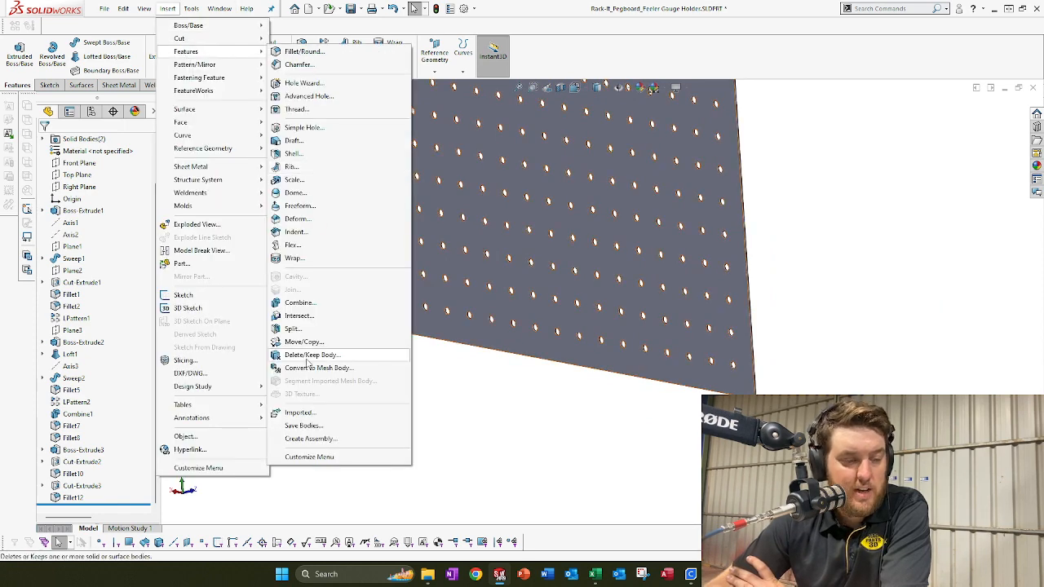
pyautogui.click(308, 357)
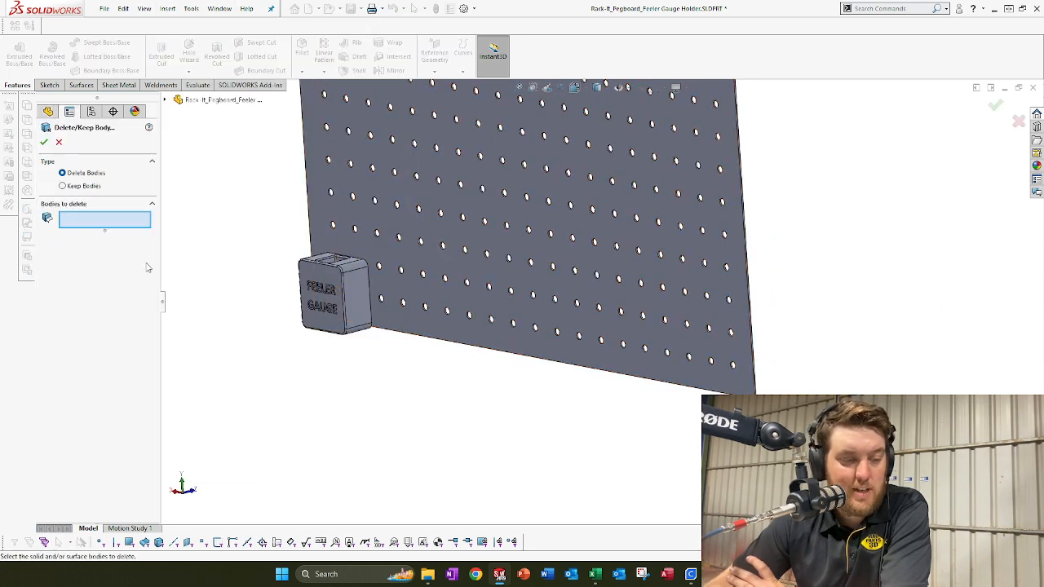
pyautogui.click(468, 171)
pyautogui.click(44, 142)
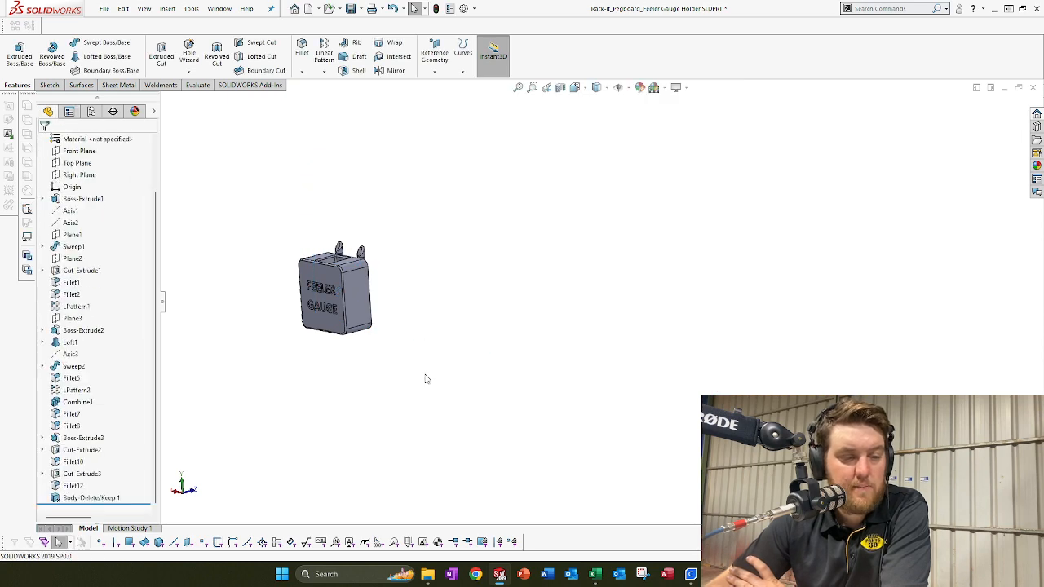
# Step: Examine the finished holder's front text, pocket opening, sides and rear hooks from several angles
pyautogui.moveTo(426, 377); pyautogui.dragTo(375, 343, button='middle')
pyautogui.scroll(-3, 358, 260)
pyautogui.keyDown('ctrl'); pyautogui.moveTo(278, 234); pyautogui.dragTo(443, 221, button='middle'); pyautogui.keyUp('ctrl')
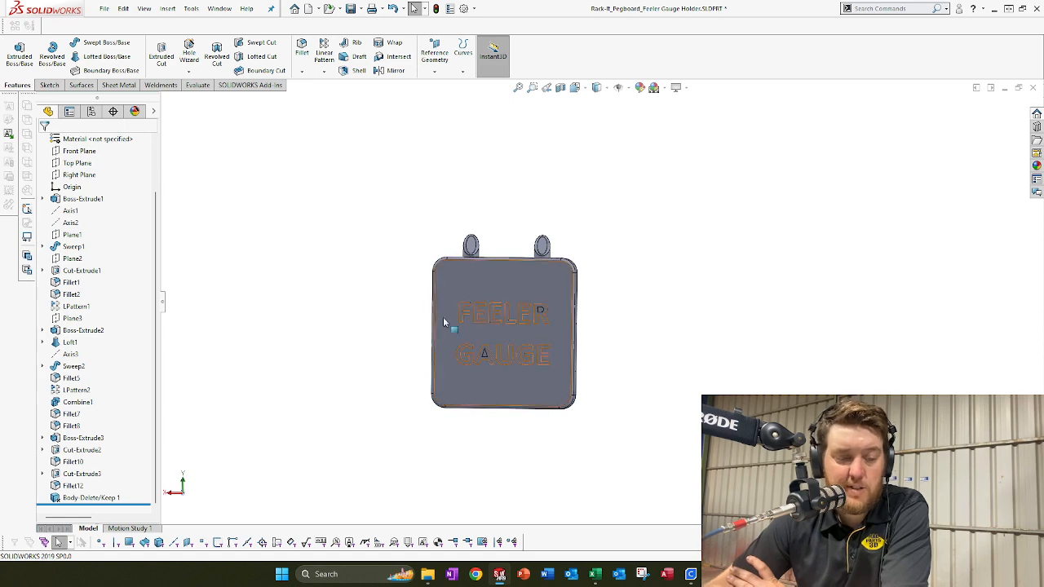
pyautogui.moveTo(443, 317); pyautogui.dragTo(490, 344, button='middle')
pyautogui.moveTo(463, 307); pyautogui.dragTo(668, 426, button='middle')
pyautogui.moveTo(459, 231); pyautogui.dragTo(576, 383, button='middle')
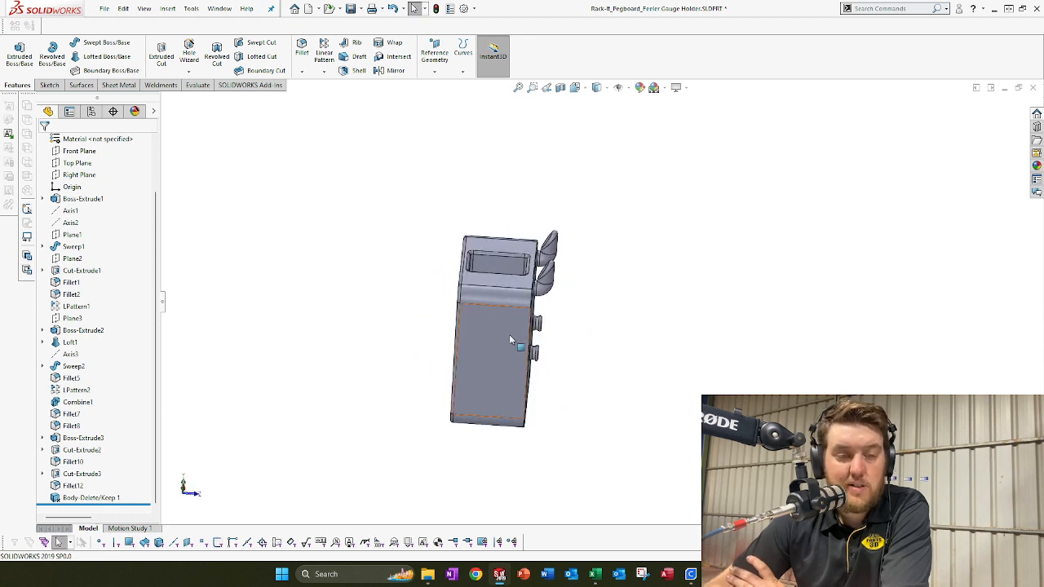
pyautogui.moveTo(511, 340); pyautogui.dragTo(530, 252, button='middle')
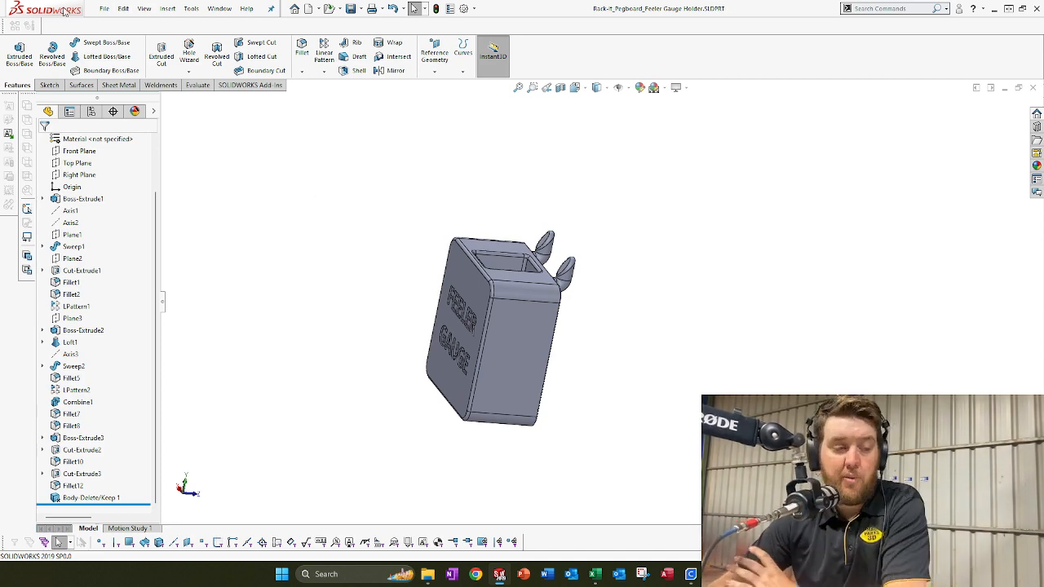
# Step: Export the holder to the Downloads folder as the STL file Rack-It_Pegboard_Feeler Gauge Holder.STL
pyautogui.click(104, 8)
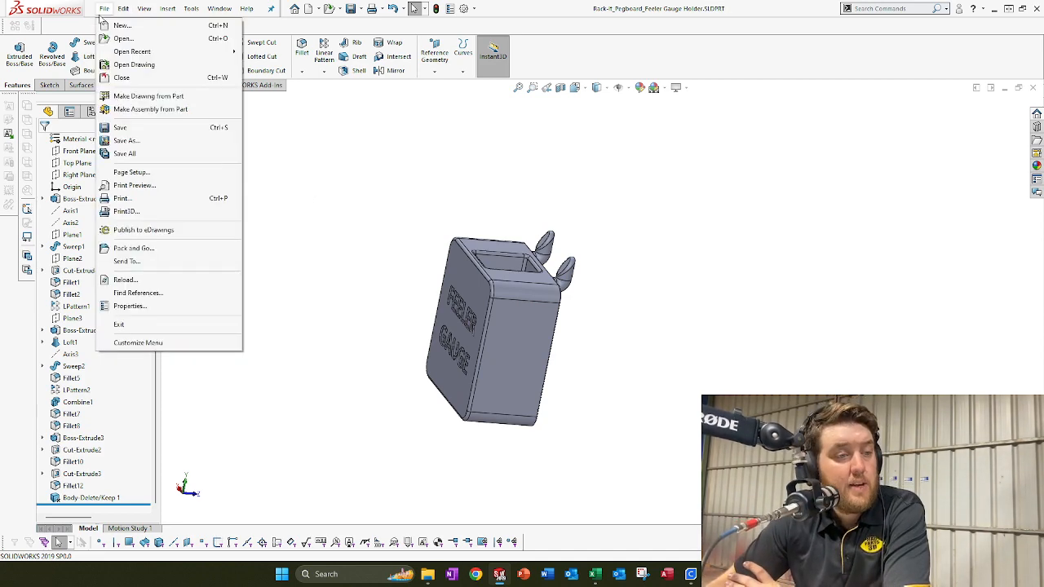
pyautogui.click(125, 140)
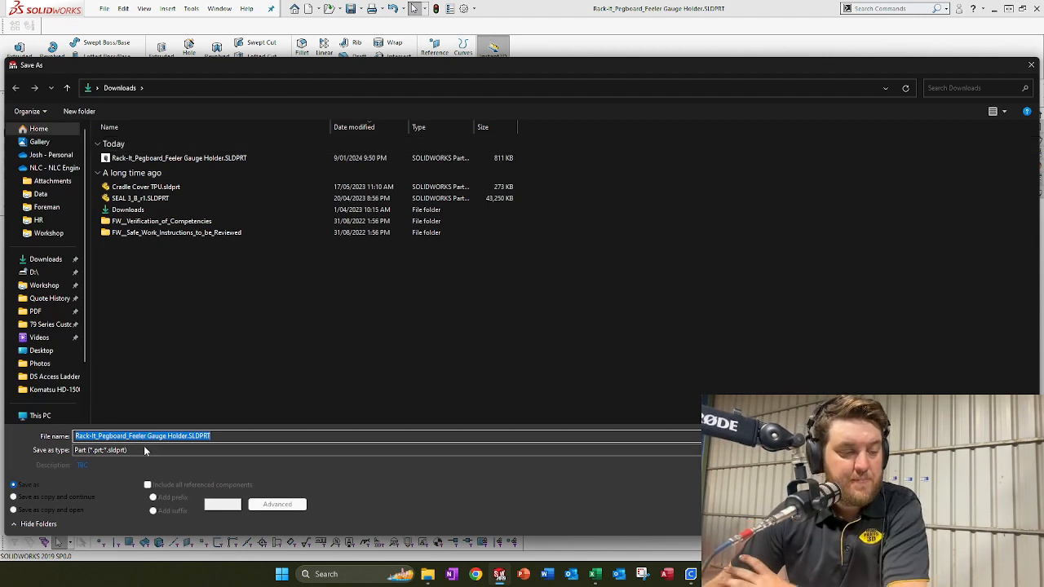
pyautogui.click(144, 450)
pyautogui.click(119, 308)
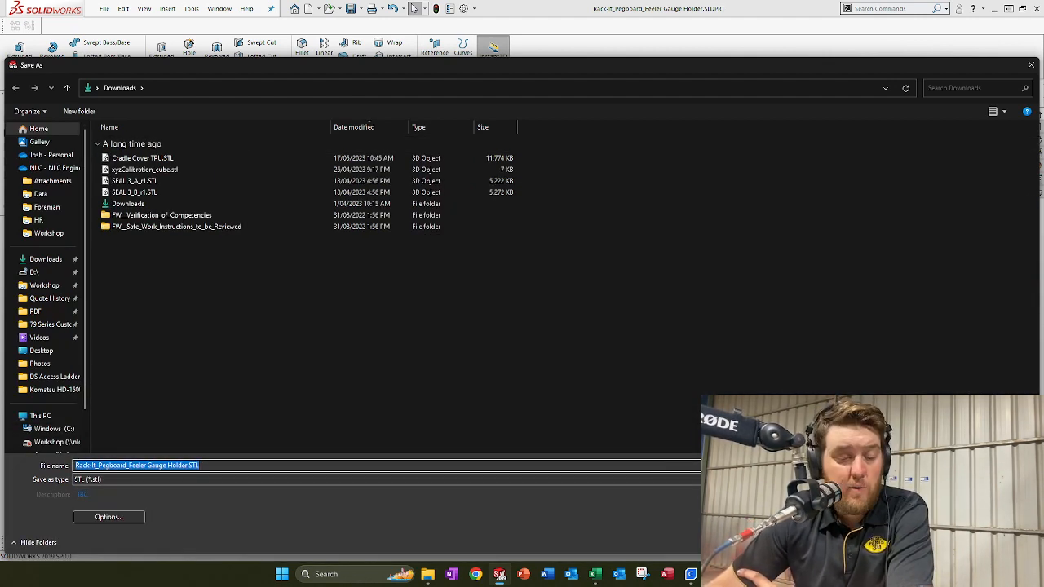
pyautogui.press('Return')
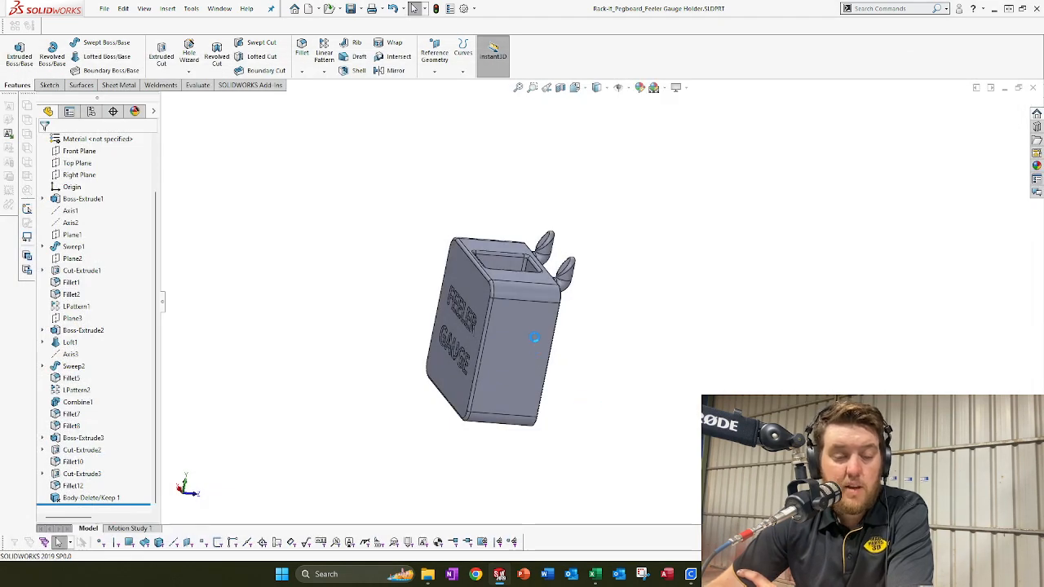
pyautogui.click(548, 308)
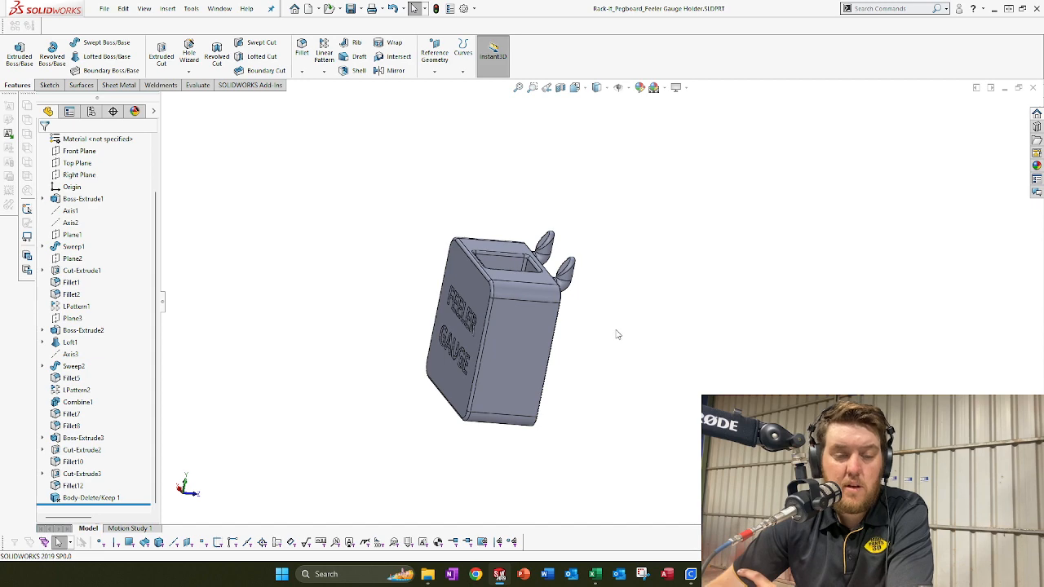
# Step: Close the holder part and switch to UltiMaker Cura
pyautogui.moveTo(560, 313); pyautogui.dragTo(652, 269, button='middle')
pyautogui.click(1032, 88)
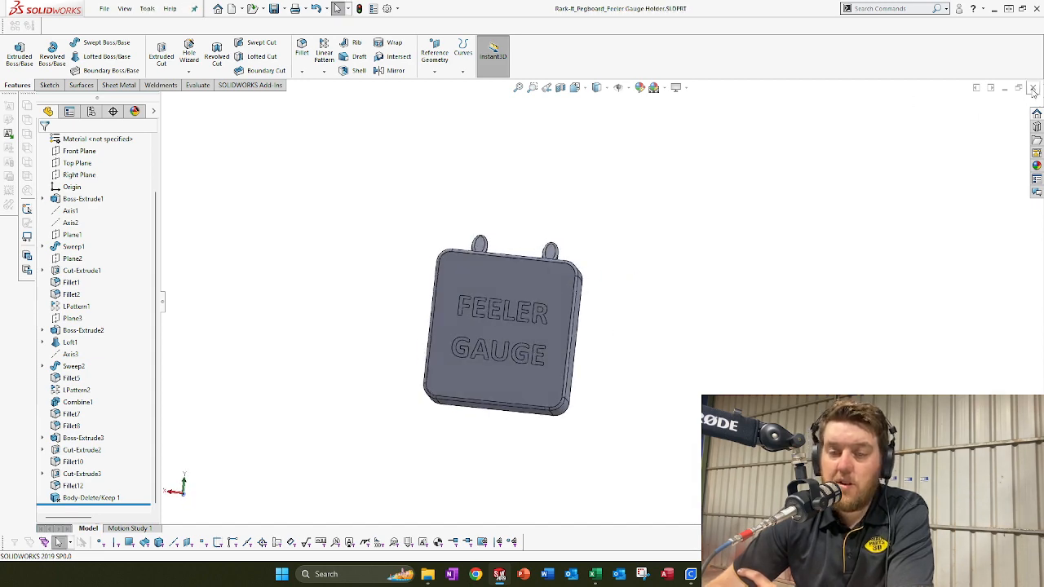
pyautogui.click(690, 573)
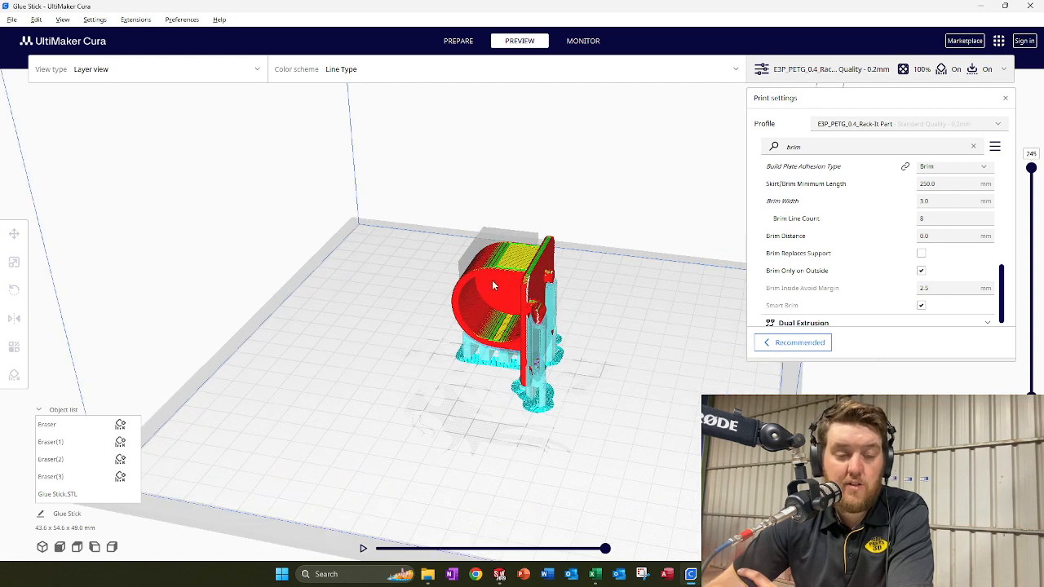
# Step: Clear the build plate of the sliced Glue Stick model and its support erasers
pyautogui.scroll(-2, 512, 269)
pyautogui.moveTo(459, 289); pyautogui.dragTo(535, 266, button='middle')
pyautogui.moveTo(589, 246); pyautogui.dragTo(548, 269, button='middle')
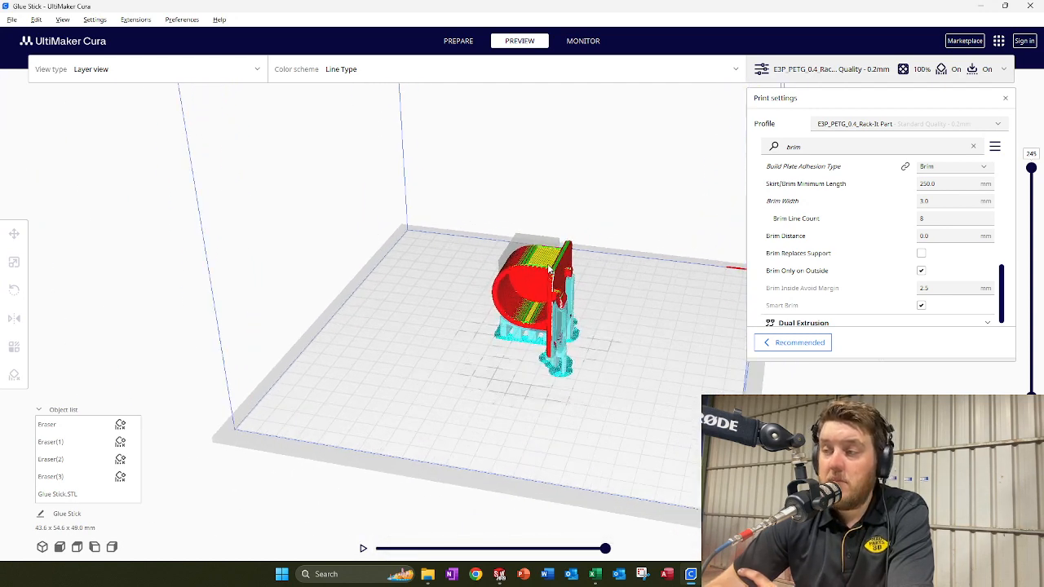
pyautogui.moveTo(615, 275); pyautogui.dragTo(835, 249, button='right')
pyautogui.moveTo(372, 297); pyautogui.dragTo(344, 326, button='right')
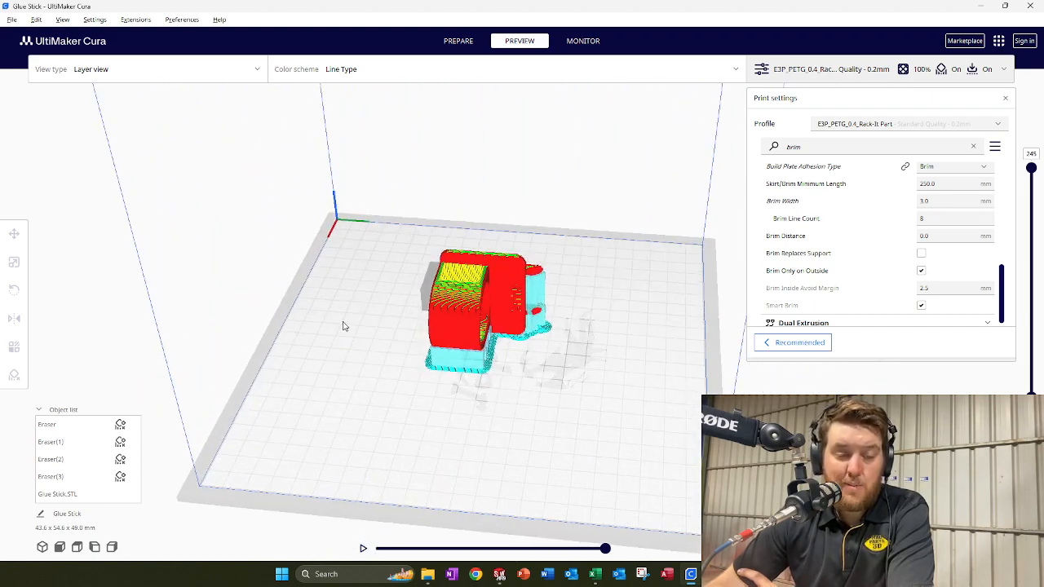
pyautogui.rightClick(501, 297)
pyautogui.click(542, 377)
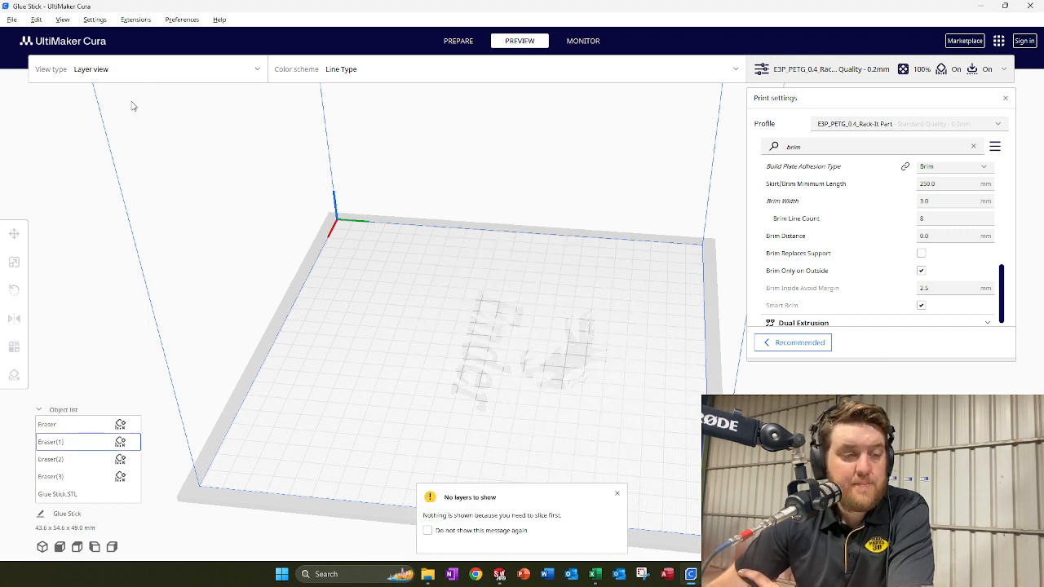
# Step: Load Rack-It_Pegboard_Feeler Gauge Holder.STL from the Downloads folder onto the build plate in the Prepare stage
pyautogui.click(457, 40)
pyautogui.click(41, 68)
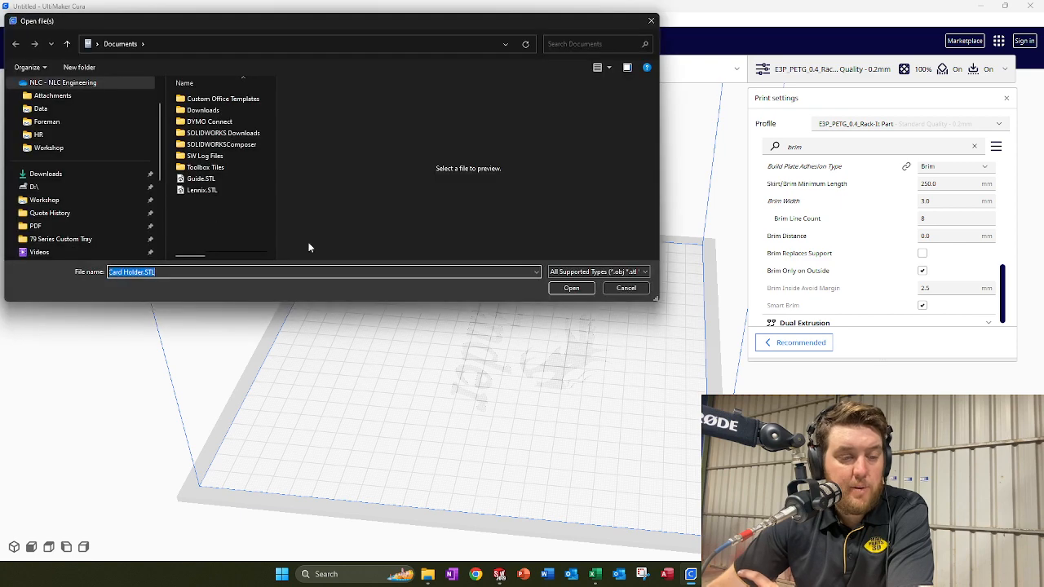
pyautogui.click(42, 174)
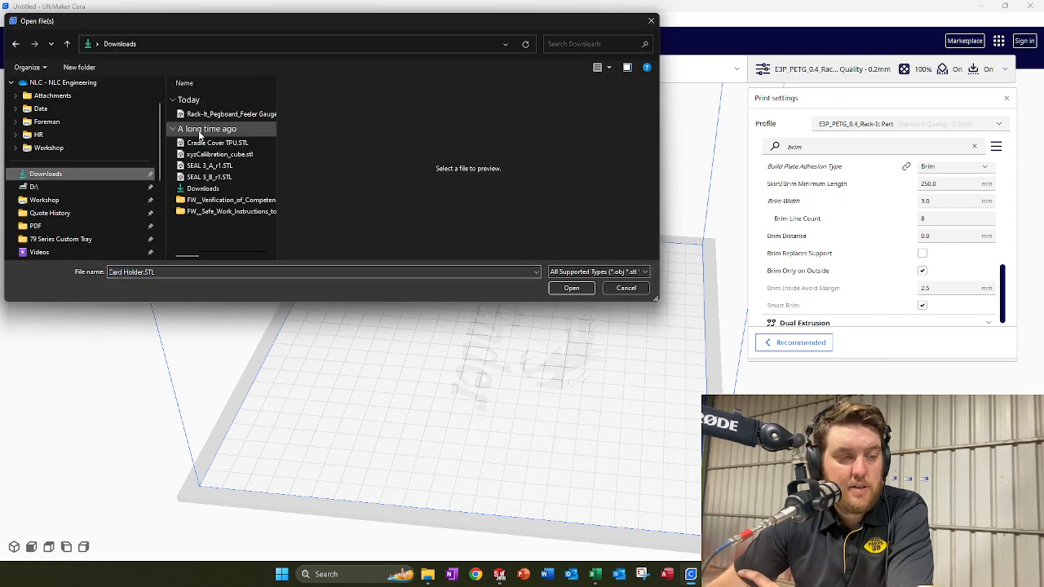
pyautogui.click(211, 116)
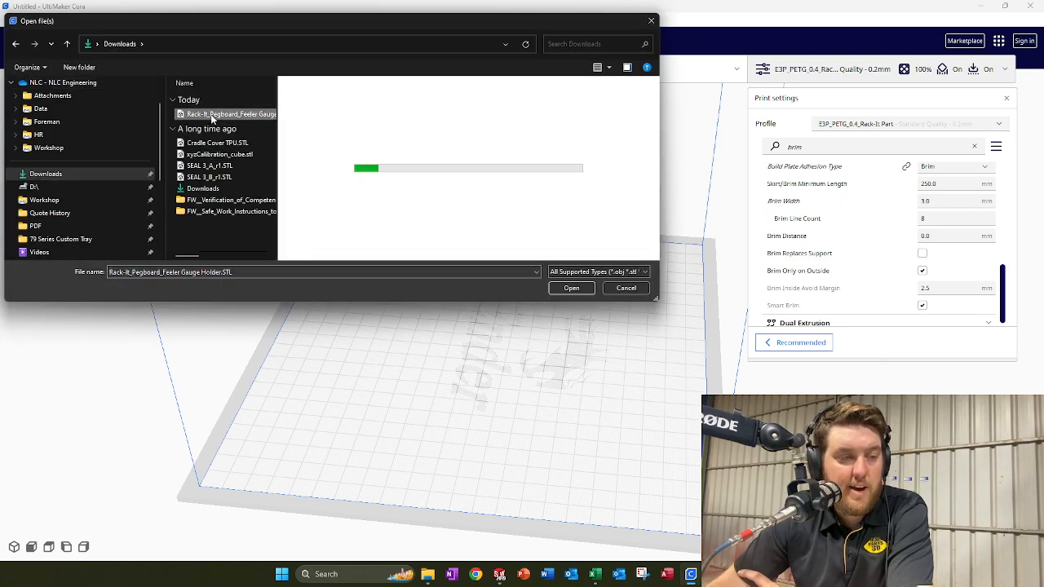
pyautogui.doubleClick(211, 116)
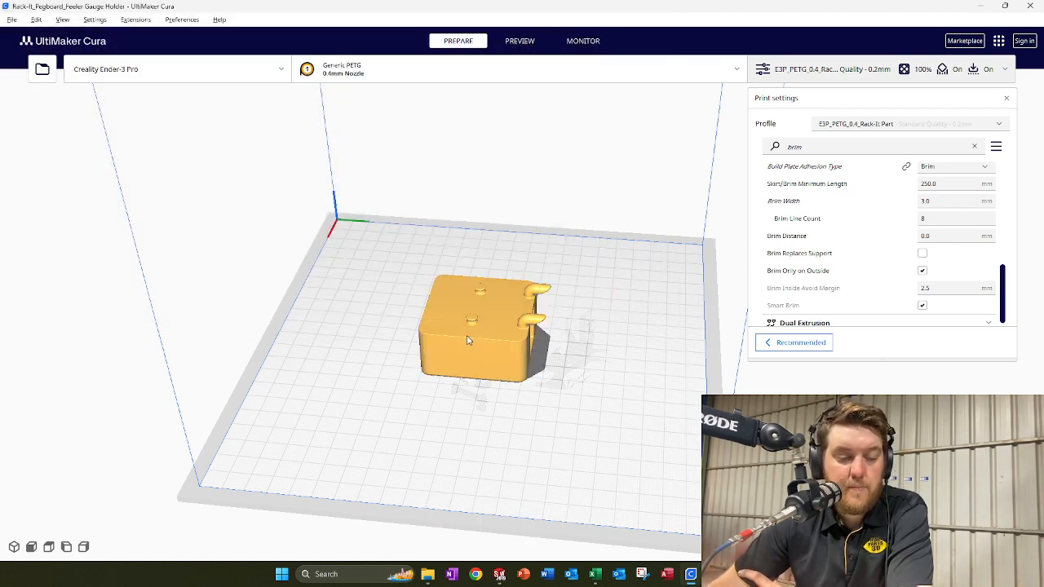
# Step: Rotate the holder to stand upright on its base with the pocket opening facing up
pyautogui.moveTo(415, 324); pyautogui.dragTo(554, 308, button='right')
pyautogui.scroll(3, 580, 334)
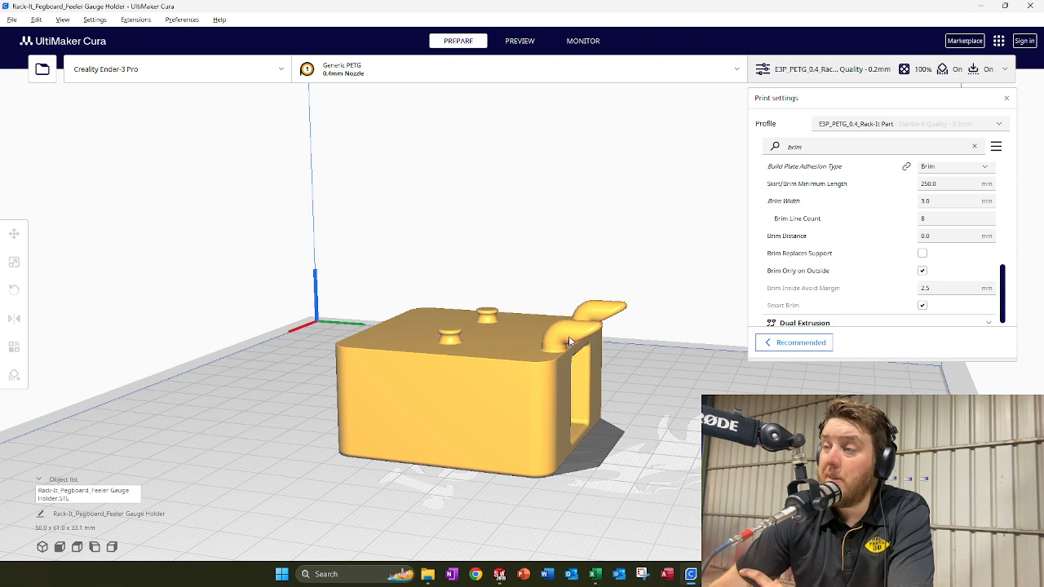
pyautogui.rightClick(495, 400)
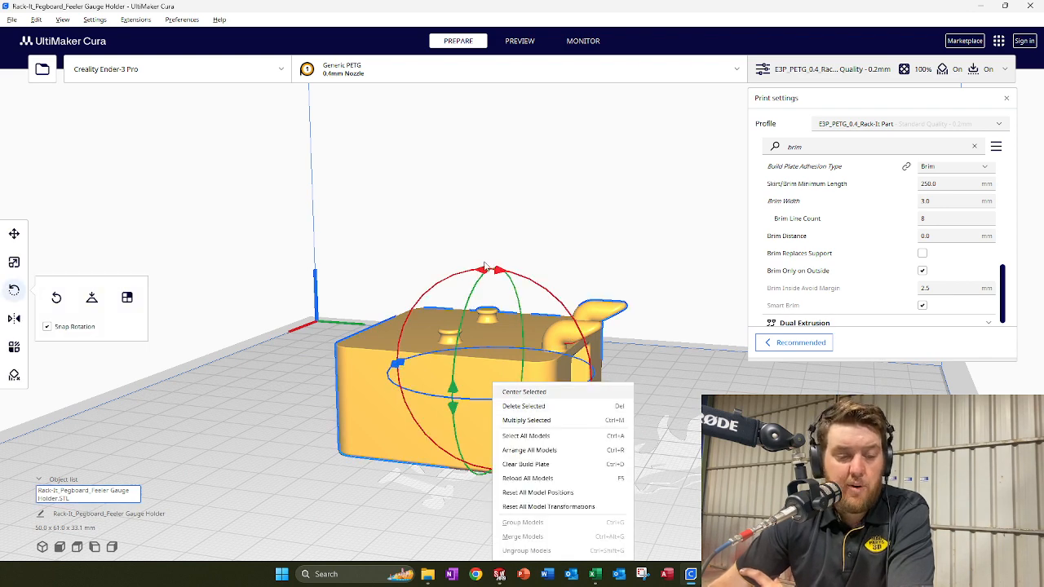
pyautogui.moveTo(487, 270); pyautogui.dragTo(400, 367)
pyautogui.click(529, 381)
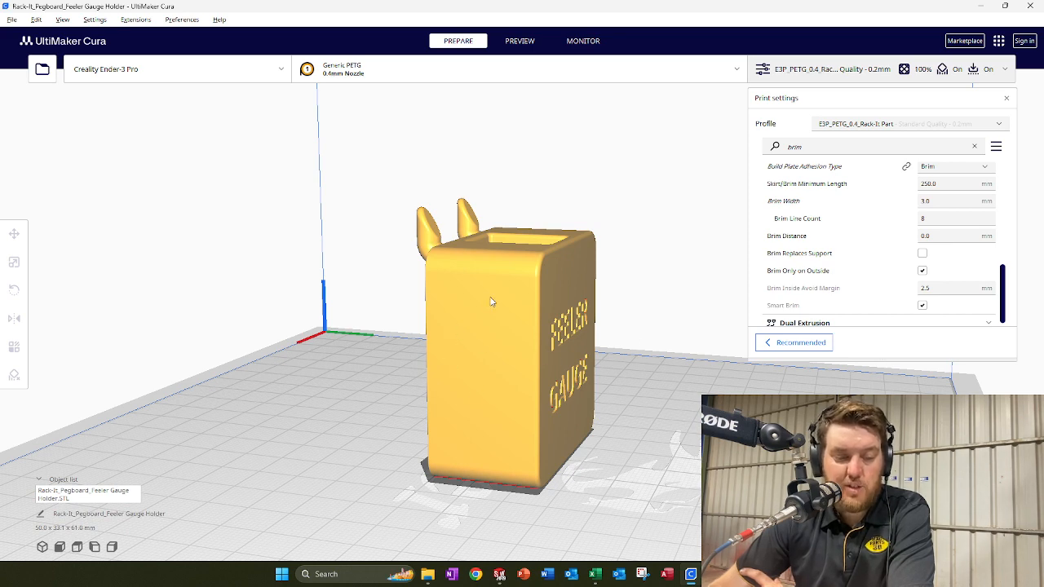
# Step: Slice the upright holder and examine the layers through its pegboard hooks, stepping down to layer 289 in the preview
pyautogui.moveTo(444, 277); pyautogui.dragTo(510, 265, button='right')
pyautogui.scroll(-3, 511, 265)
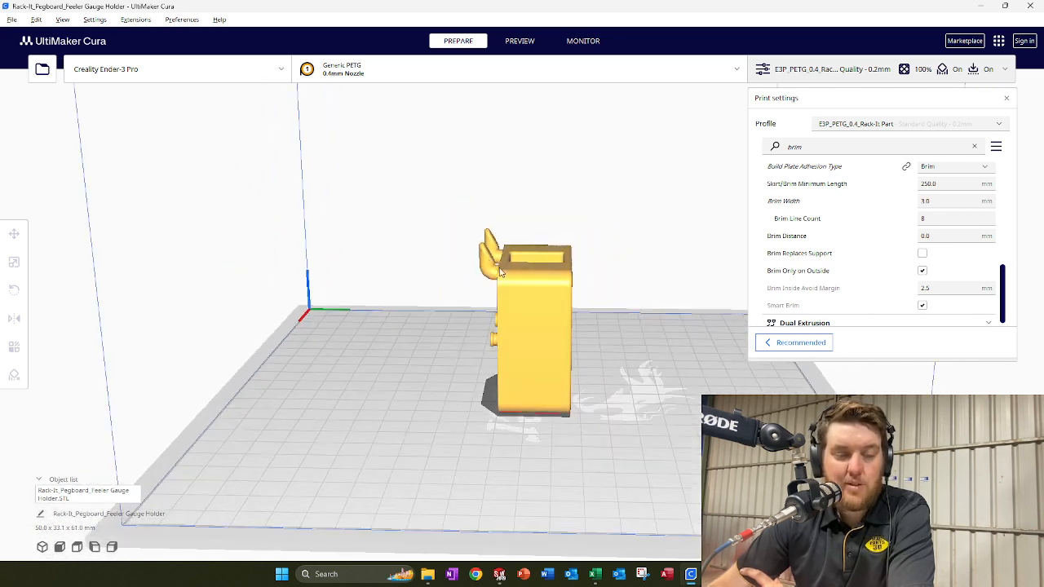
pyautogui.scroll(6, 465, 262)
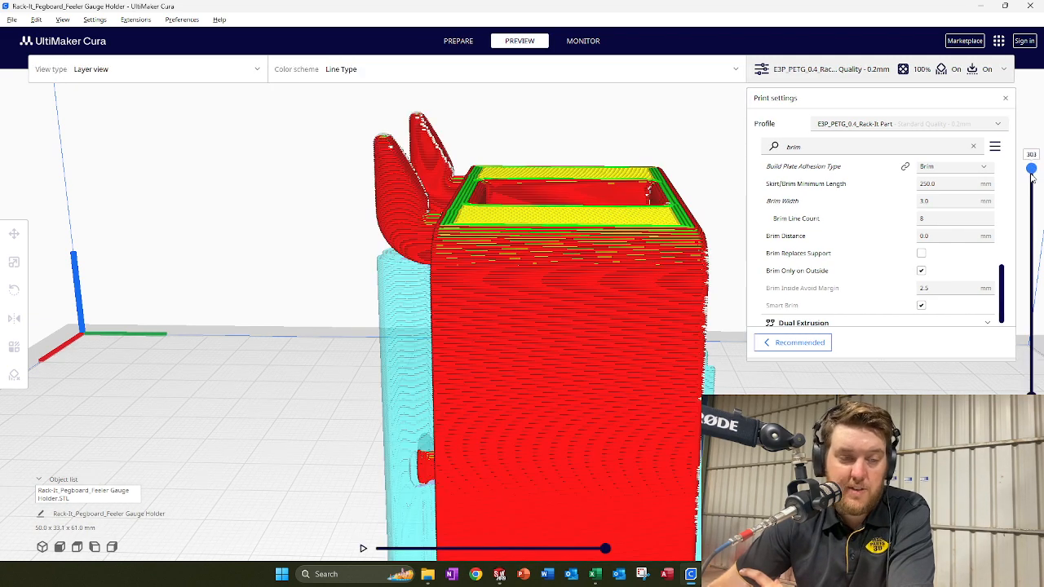
pyautogui.moveTo(1030, 174); pyautogui.dragTo(1031, 198)
pyautogui.moveTo(397, 204); pyautogui.dragTo(419, 235, button='right')
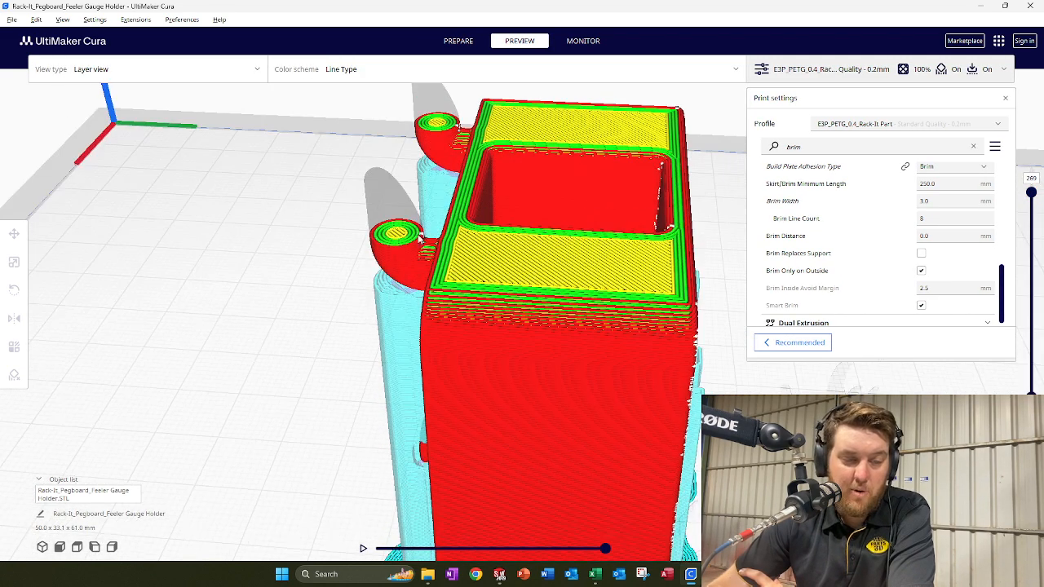
pyautogui.scroll(3, 378, 245)
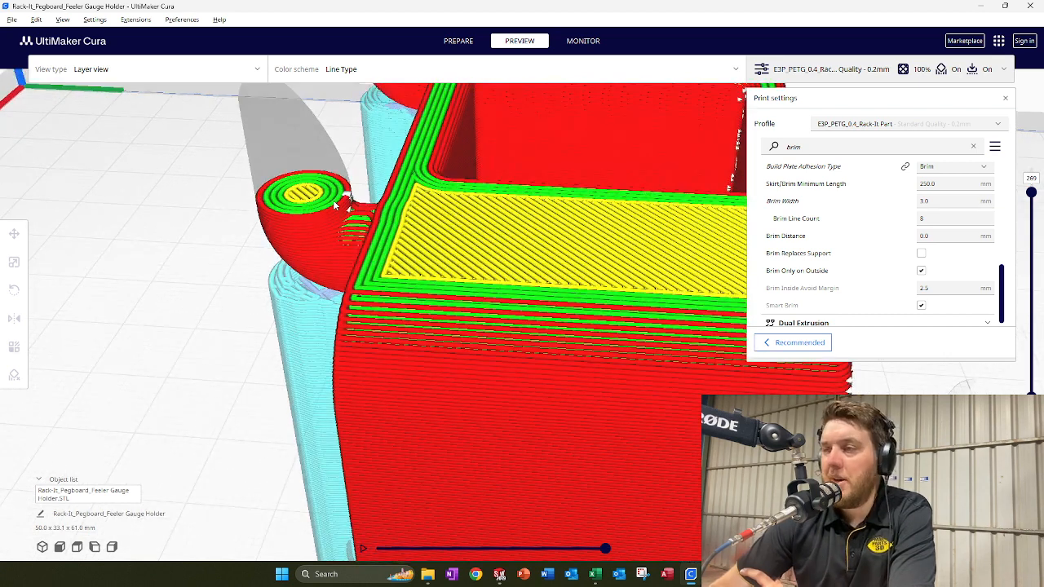
pyautogui.scroll(-2, 364, 232)
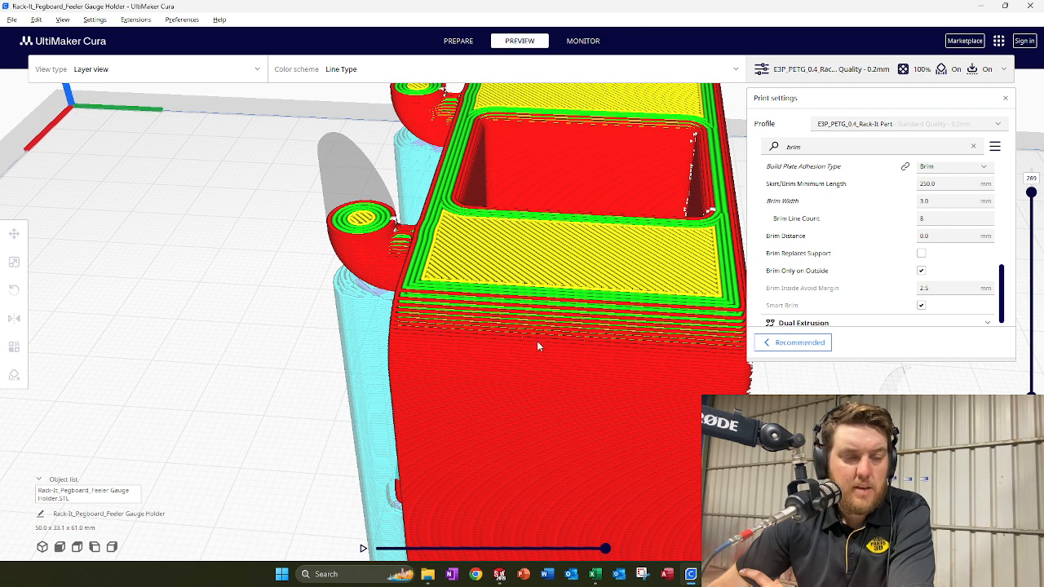
# Step: Return to the Prepare stage and lay the holder flat on its text face with the hooks pointing up
pyautogui.click(457, 41)
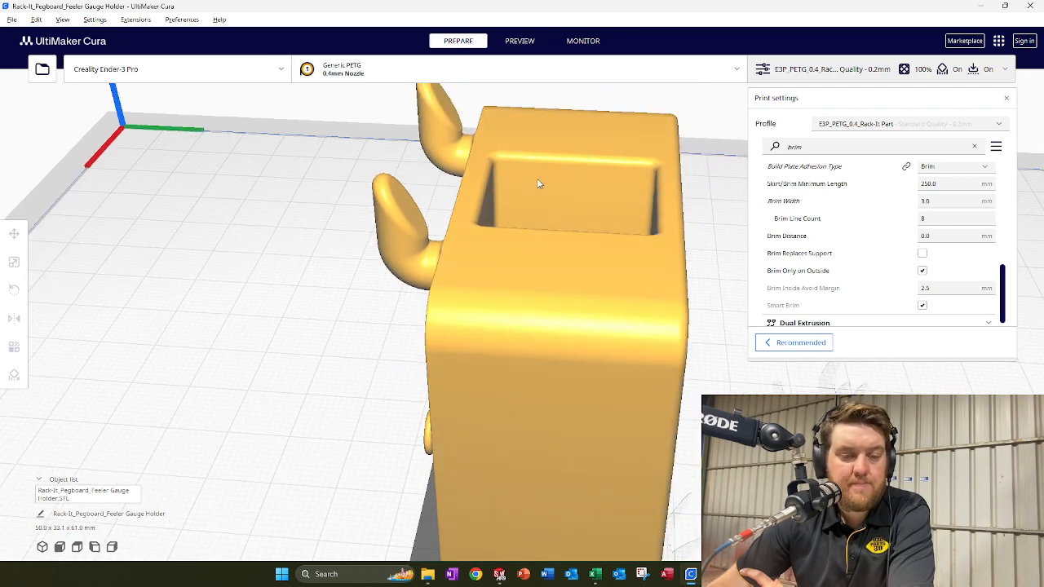
pyautogui.scroll(-2, 415, 176)
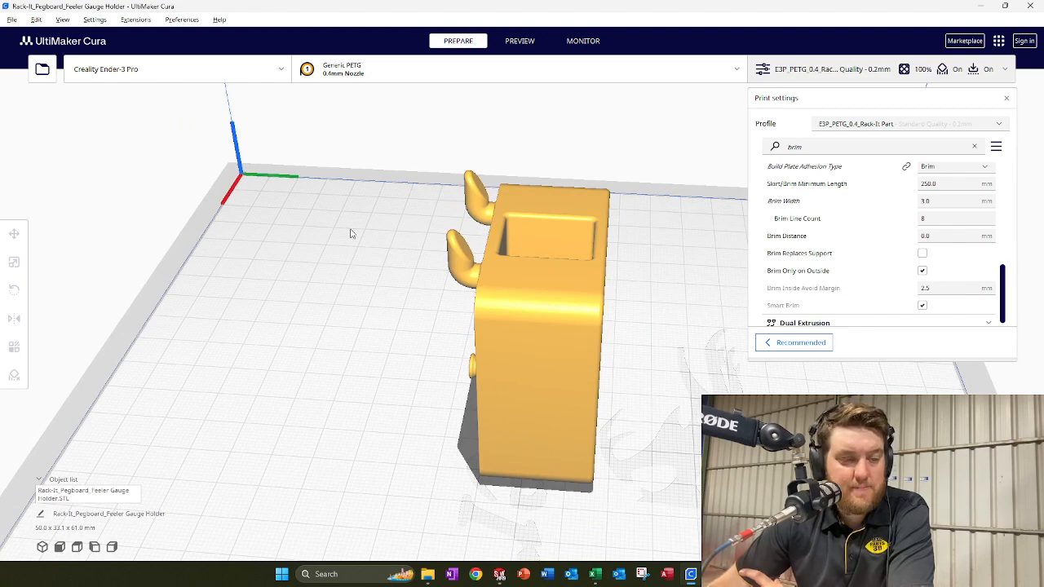
pyautogui.click(522, 321)
pyautogui.moveTo(539, 244); pyautogui.dragTo(542, 236)
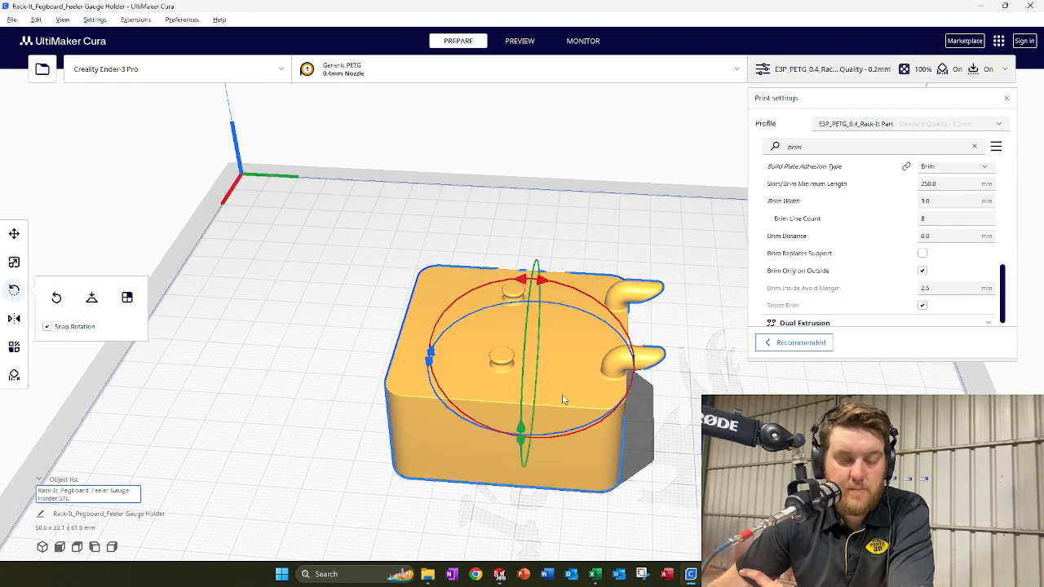
# Step: Slice the flat-lying holder and examine the layer direction and supports around its two hooks in the preview
pyautogui.moveTo(594, 467); pyautogui.dragTo(584, 411, button='right')
pyautogui.scroll(2, 583, 411)
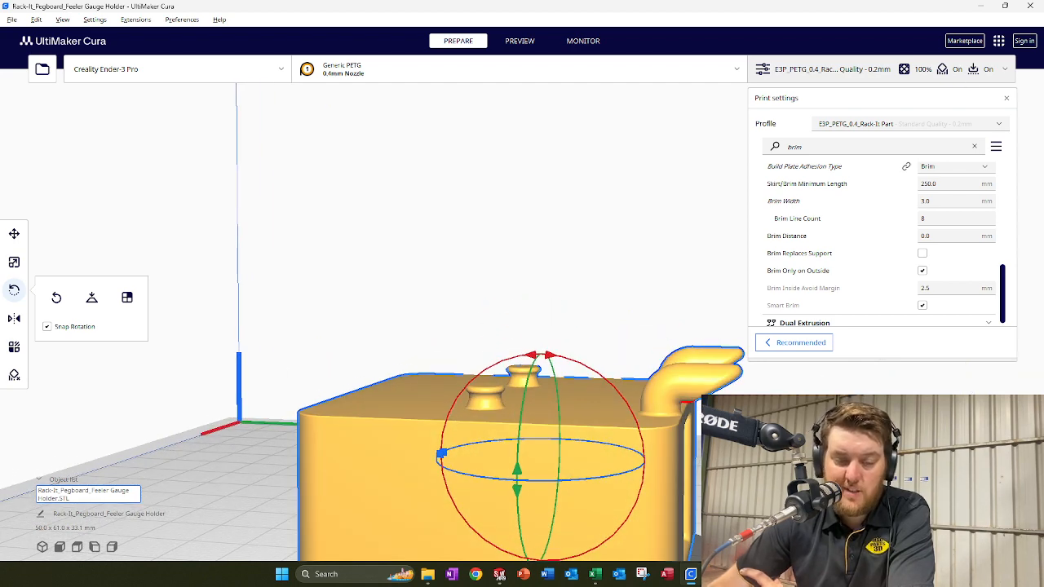
pyautogui.moveTo(683, 426); pyautogui.dragTo(615, 426, button='middle')
pyautogui.scroll(2, 592, 410)
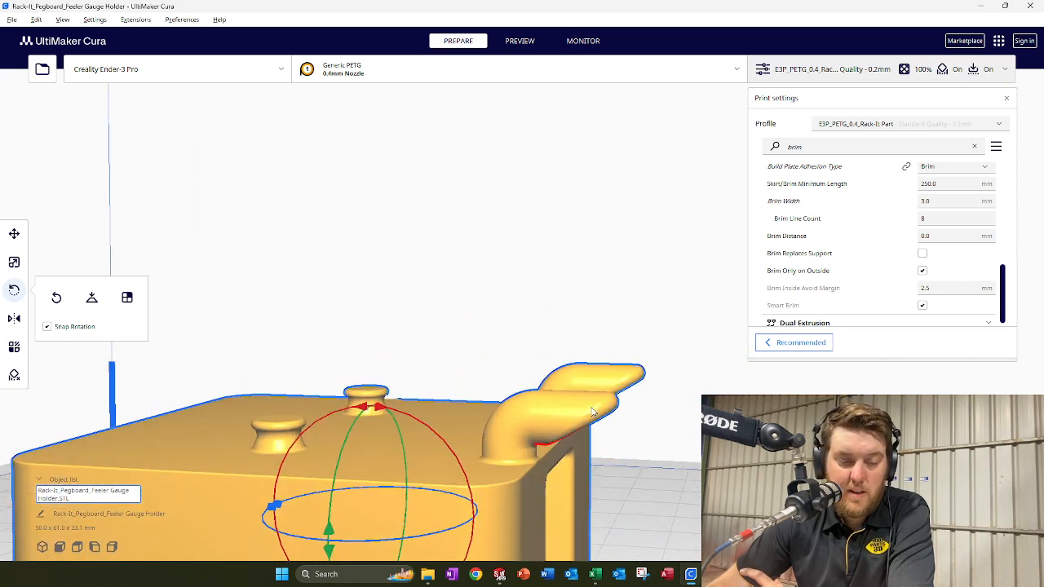
pyautogui.moveTo(556, 463); pyautogui.dragTo(528, 376, button='middle')
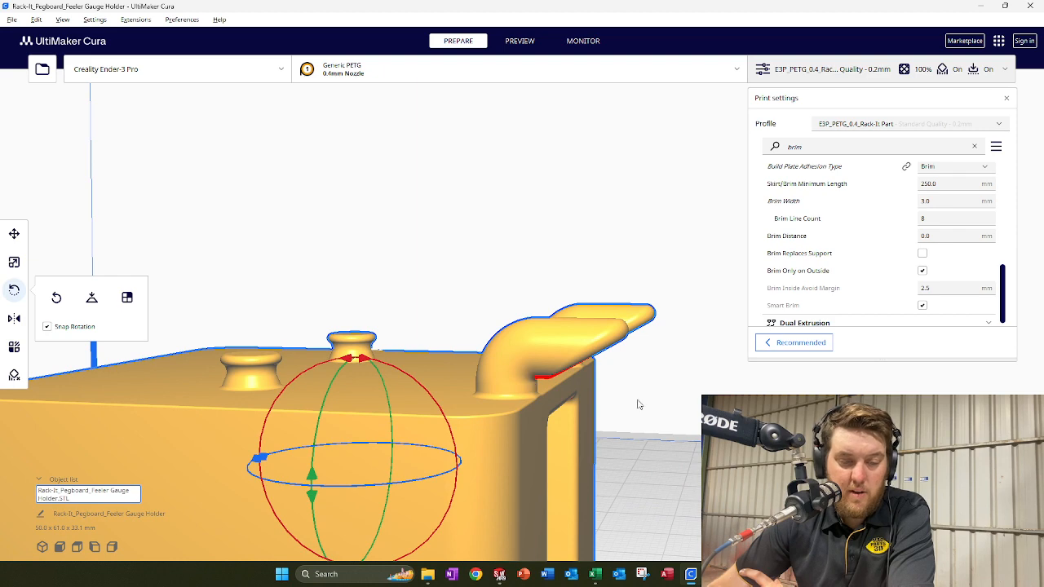
pyautogui.click(856, 541)
pyautogui.moveTo(550, 342); pyautogui.dragTo(556, 383, button='right')
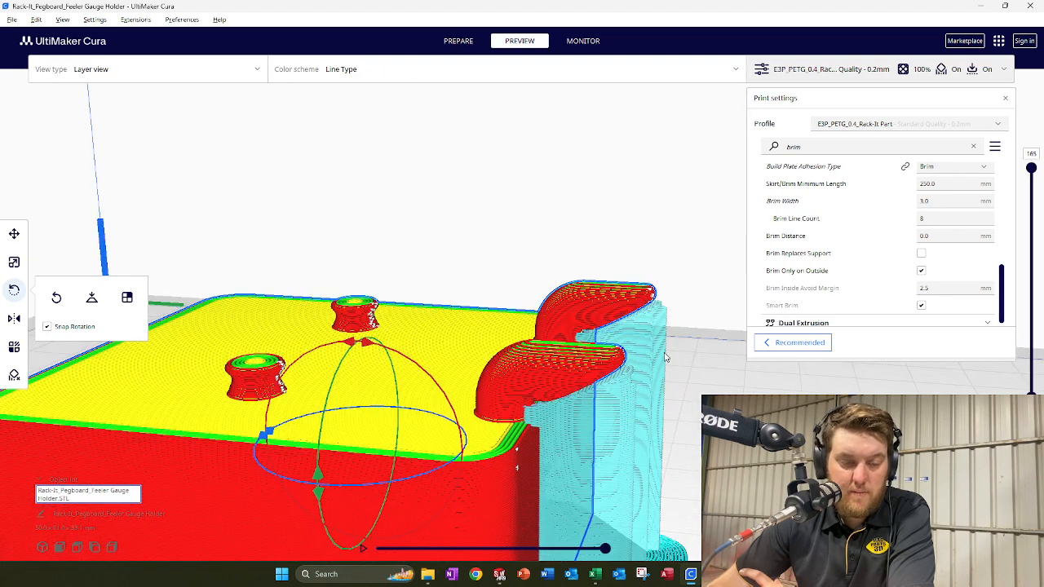
pyautogui.moveTo(1034, 173); pyautogui.dragTo(1029, 195)
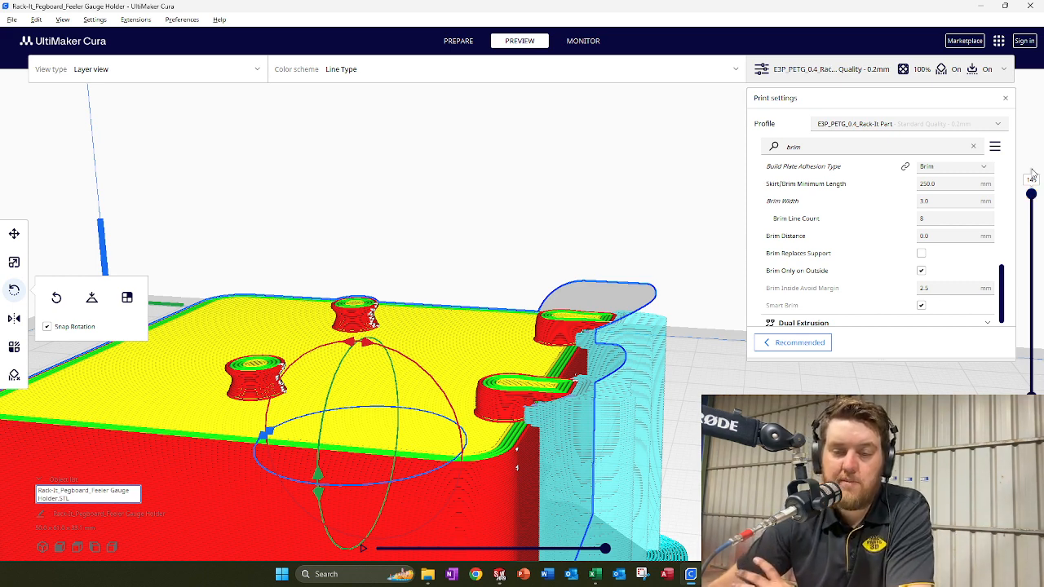
pyautogui.moveTo(1032, 192); pyautogui.dragTo(1032, 153)
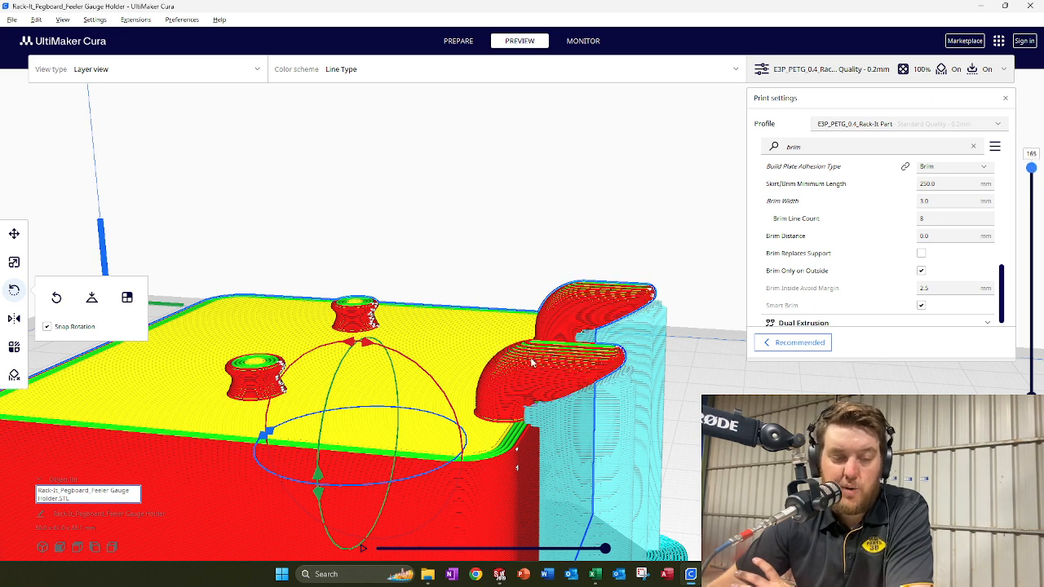
pyautogui.scroll(-1, 629, 258)
# Step: Return to the Prepare stage and rotate the holder onto its narrow side so the hooks and pocket opening face sideways
pyautogui.click(446, 36)
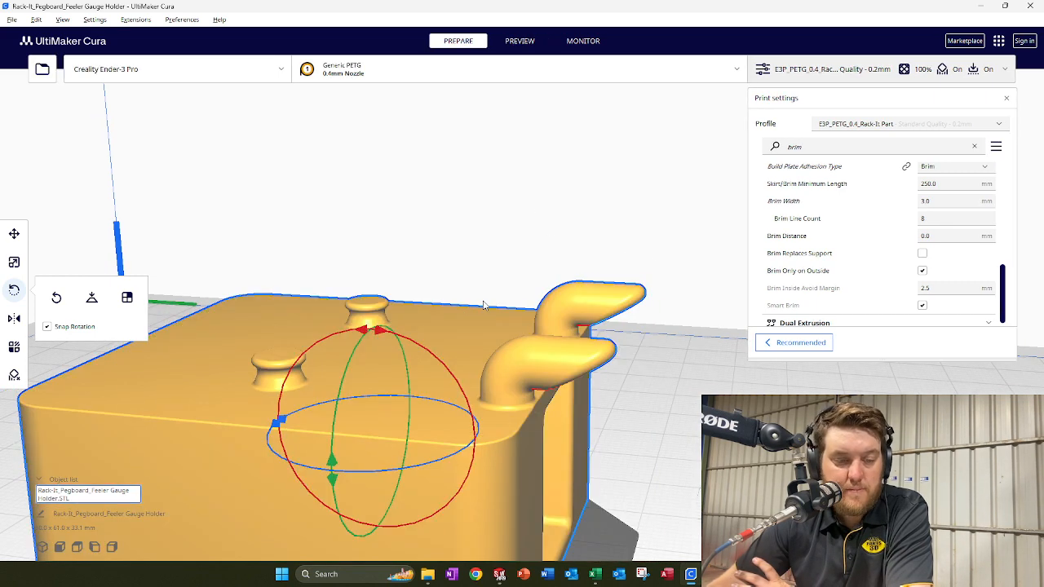
pyautogui.scroll(-3, 412, 295)
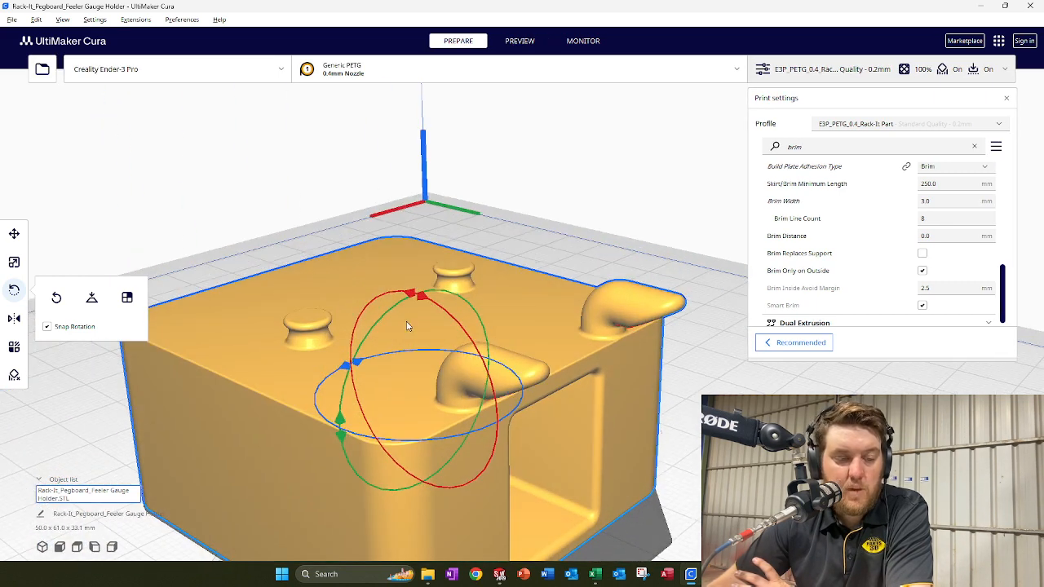
pyautogui.click(341, 434)
pyautogui.moveTo(513, 318); pyautogui.dragTo(555, 393, button='right')
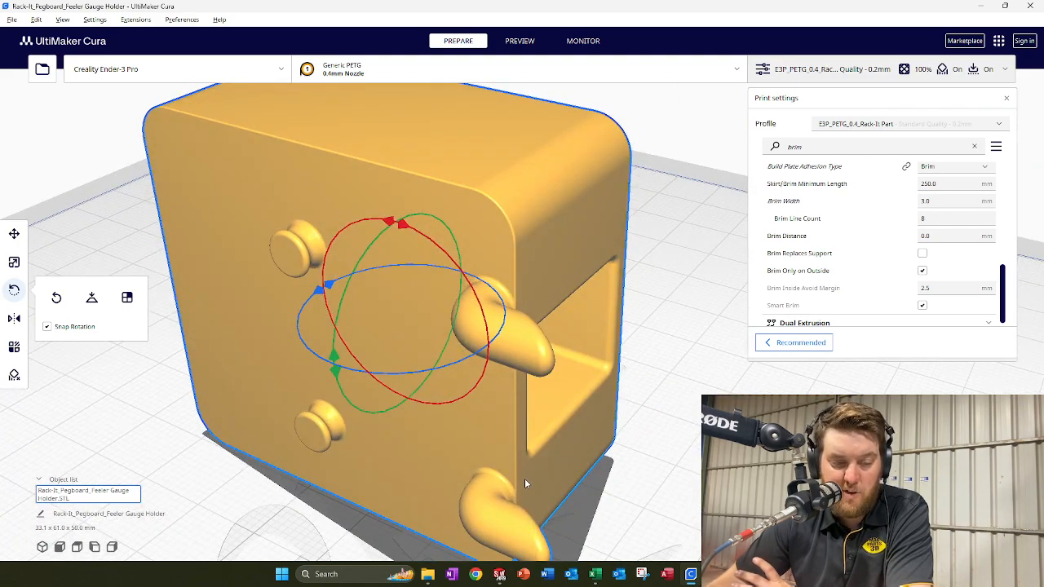
pyautogui.moveTo(531, 502); pyautogui.dragTo(503, 490, button='right')
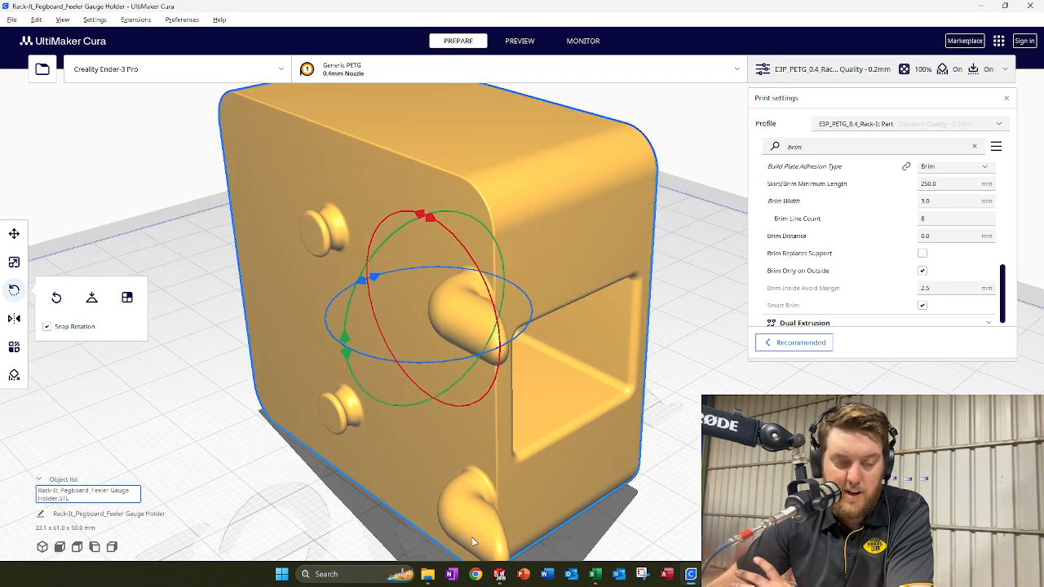
# Step: Slice the holder standing on its narrow side and examine the layer direction through its pegboard hooks in the preview
pyautogui.press('Escape')
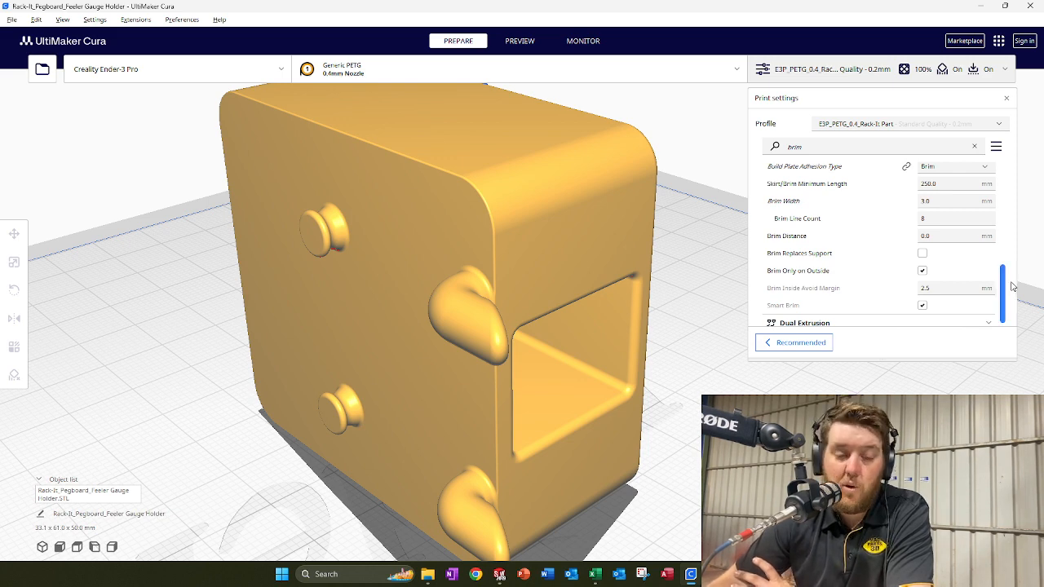
pyautogui.moveTo(512, 327); pyautogui.dragTo(390, 326, button='right')
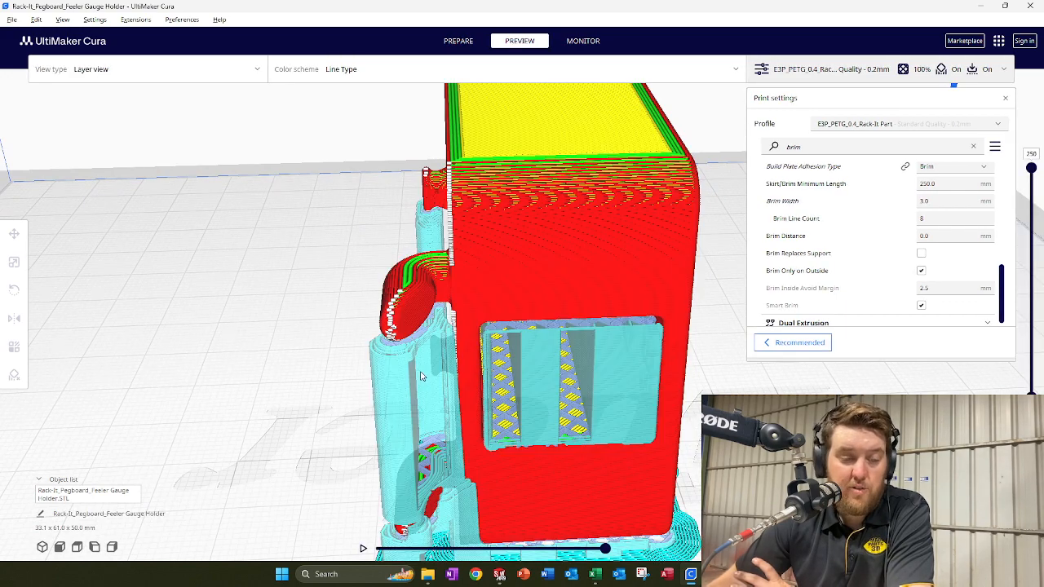
pyautogui.moveTo(570, 277); pyautogui.dragTo(656, 276, button='right')
pyautogui.scroll(3, 494, 295)
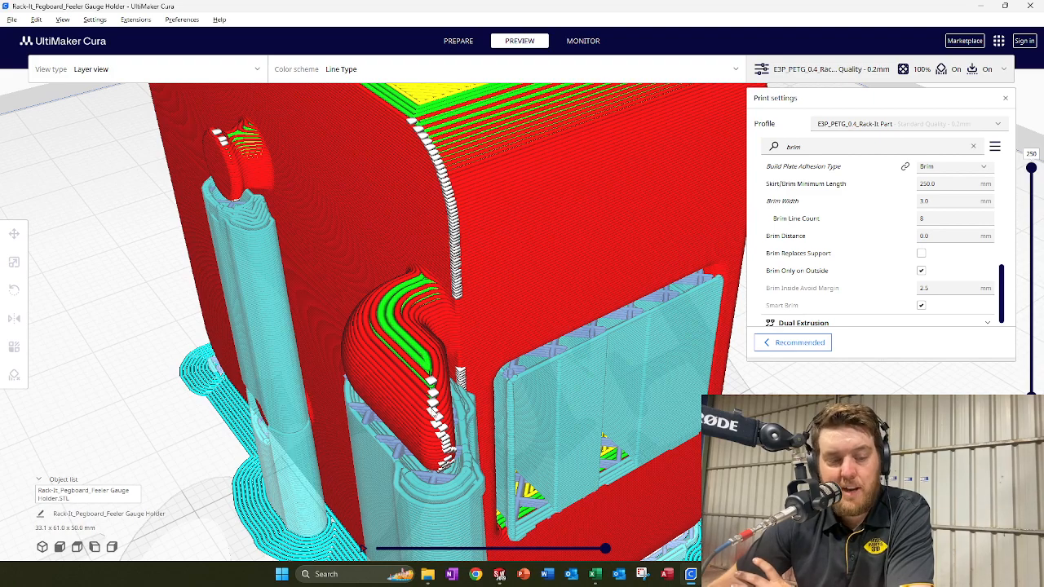
# Step: Examine the supports beneath the hooks, the round pegs and inside the pocket opening, along with the brim, from several angles
pyautogui.scroll(-3, 431, 379)
pyautogui.moveTo(431, 342); pyautogui.dragTo(243, 304, button='right')
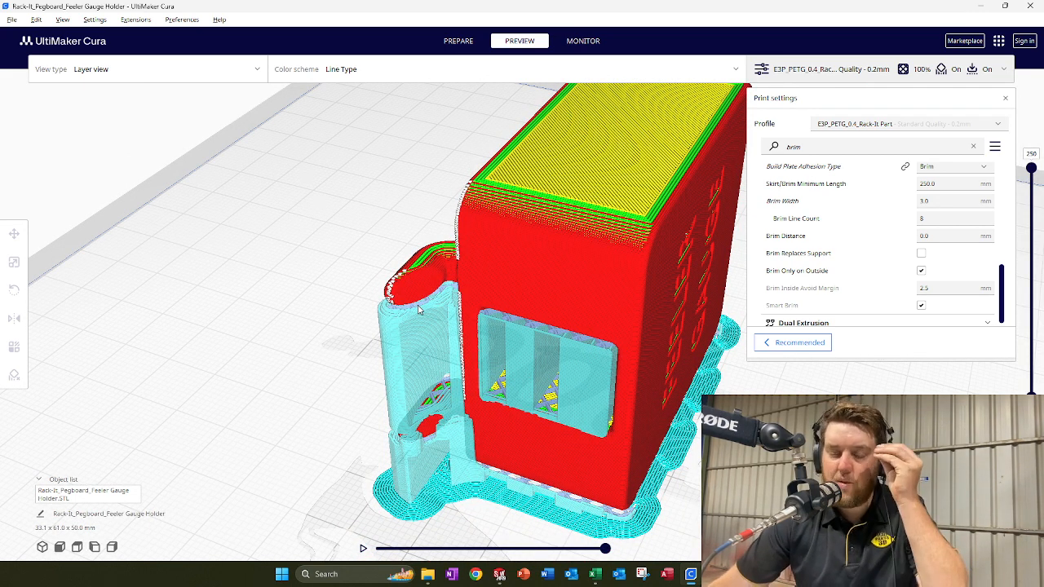
pyautogui.moveTo(531, 305); pyautogui.dragTo(589, 382, button='right')
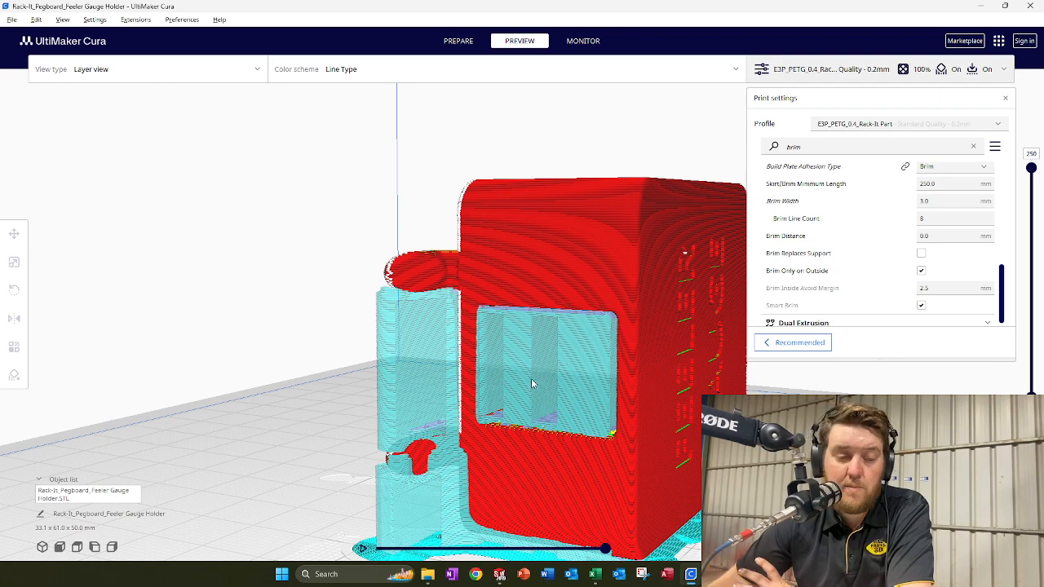
pyautogui.moveTo(531, 382); pyautogui.dragTo(554, 308, button='right')
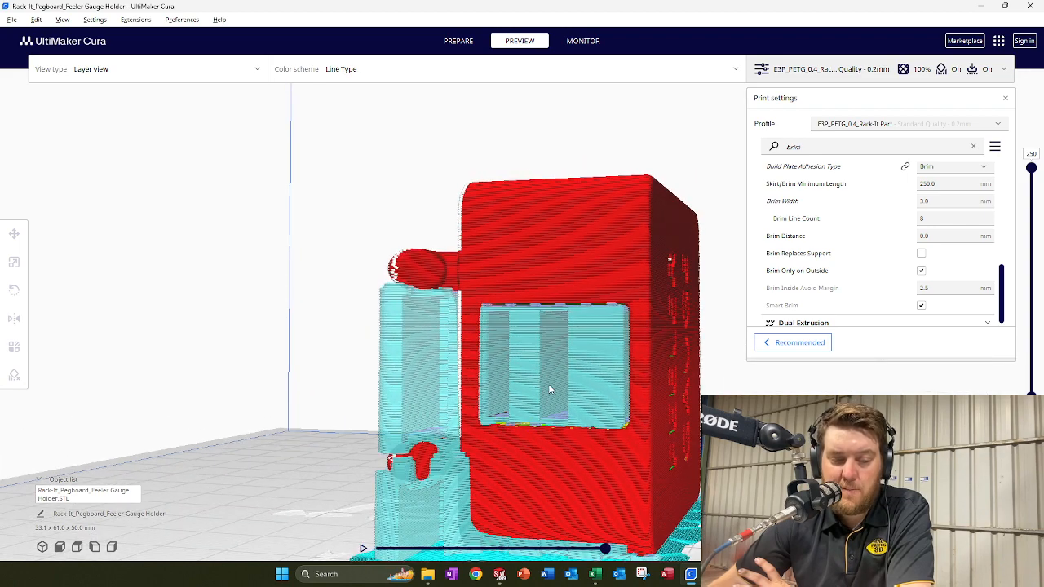
pyautogui.moveTo(569, 377); pyautogui.dragTo(617, 313, button='right')
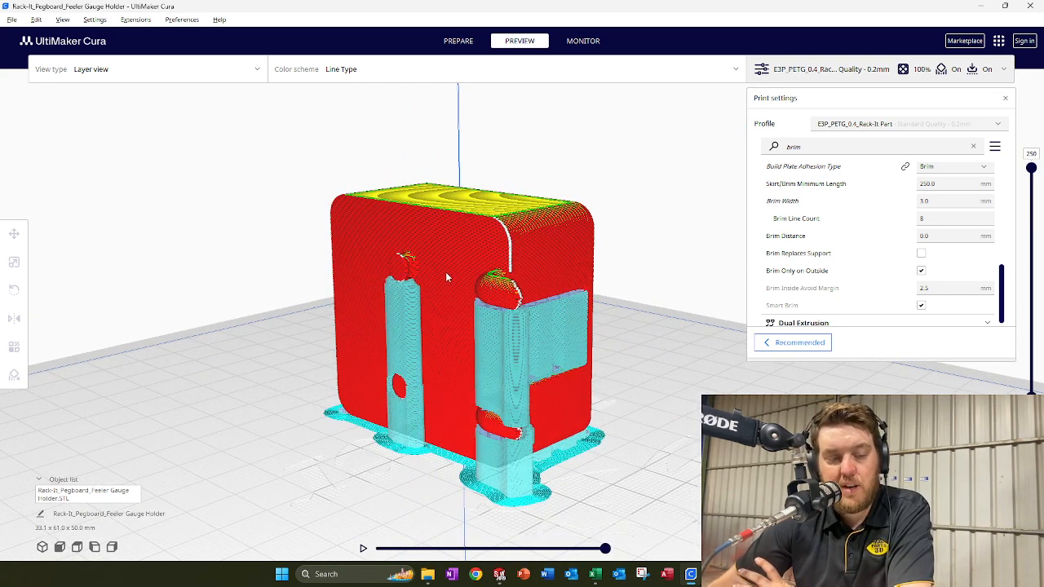
pyautogui.moveTo(486, 298); pyautogui.dragTo(532, 411, button='right')
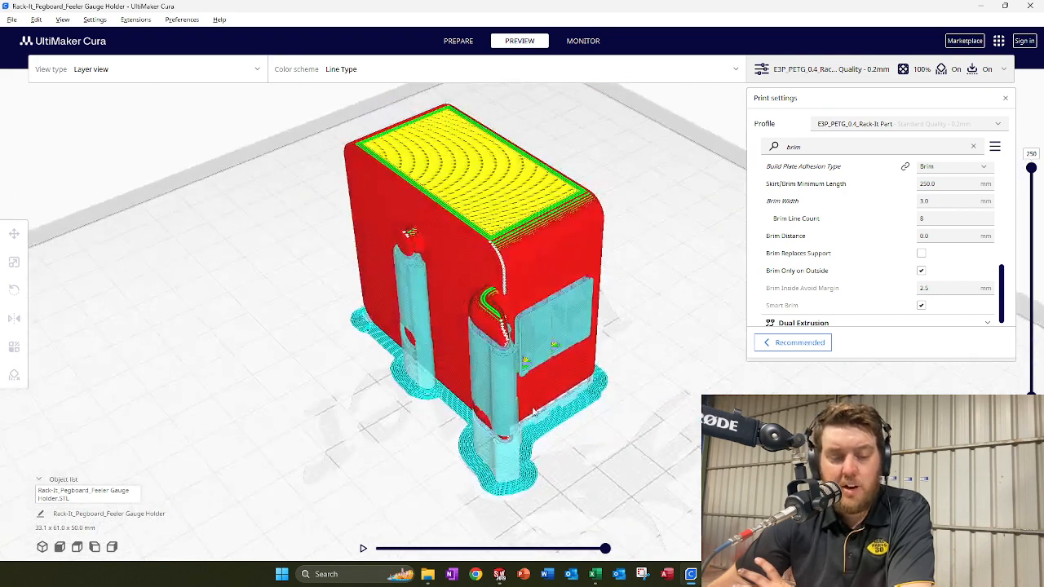
pyautogui.moveTo(480, 473); pyautogui.dragTo(464, 464, button='right')
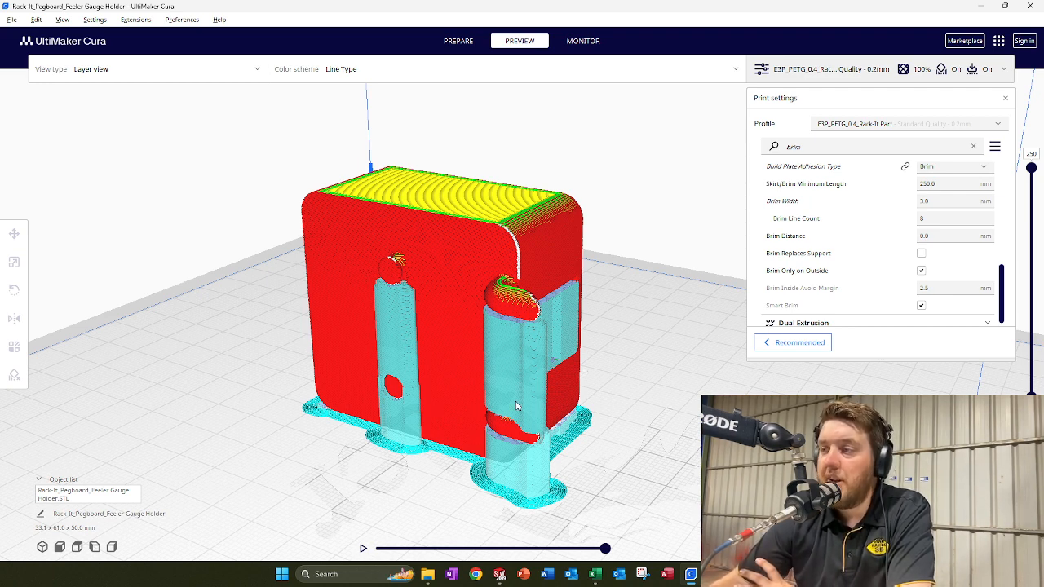
pyautogui.moveTo(331, 390); pyautogui.dragTo(952, 391, button='right')
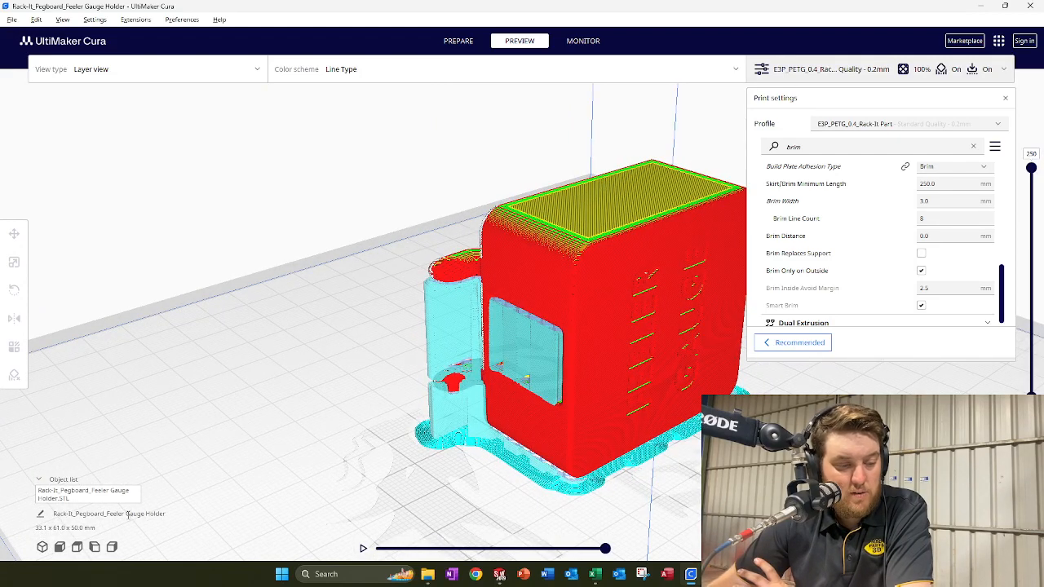
# Step: Shorten the print job name to "Gauge Holder"
pyautogui.moveTo(127, 514); pyautogui.dragTo(3, 524)
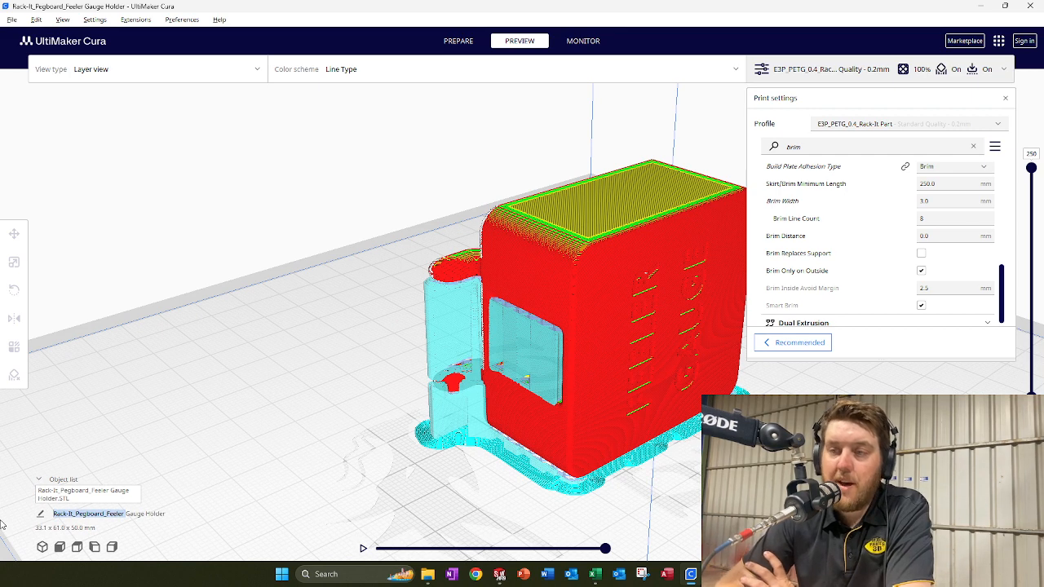
pyautogui.press('BackSpace')
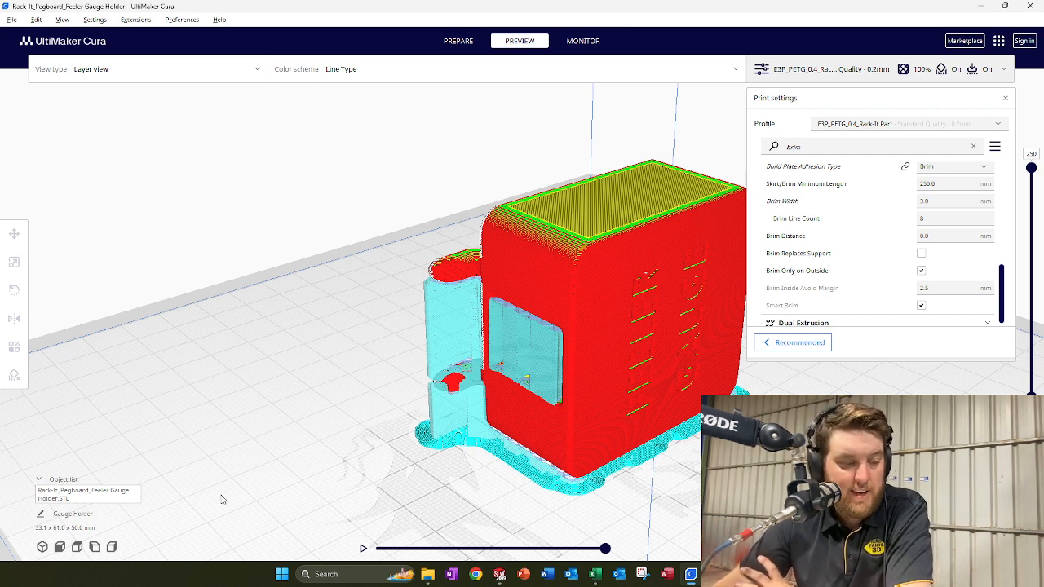